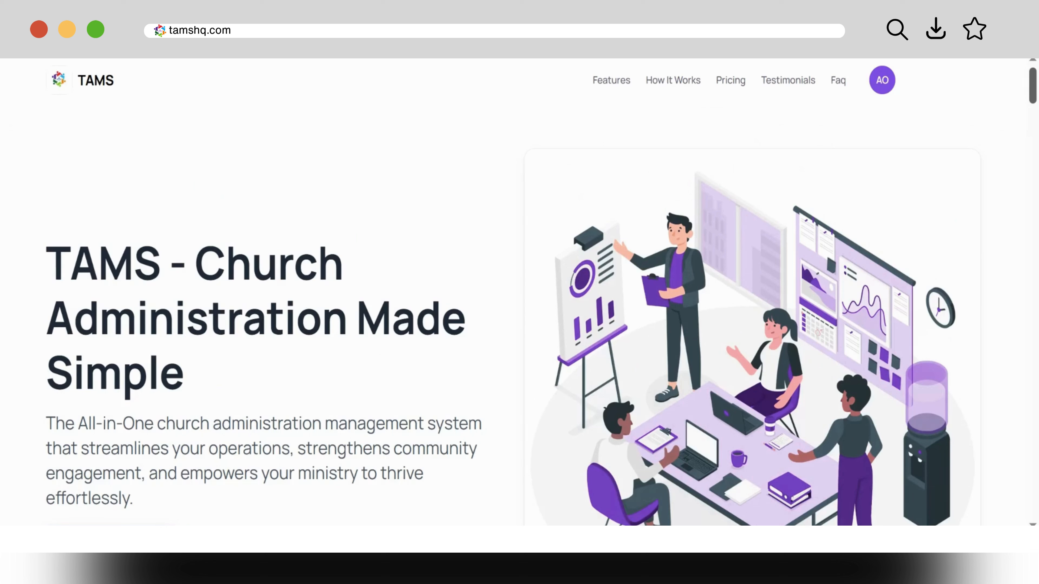
# Step: Open the free Create Account form and review its name, email, ministry, phone and password fields
pyautogui.moveTo(1035, 90); pyautogui.dragTo(1035, 100)
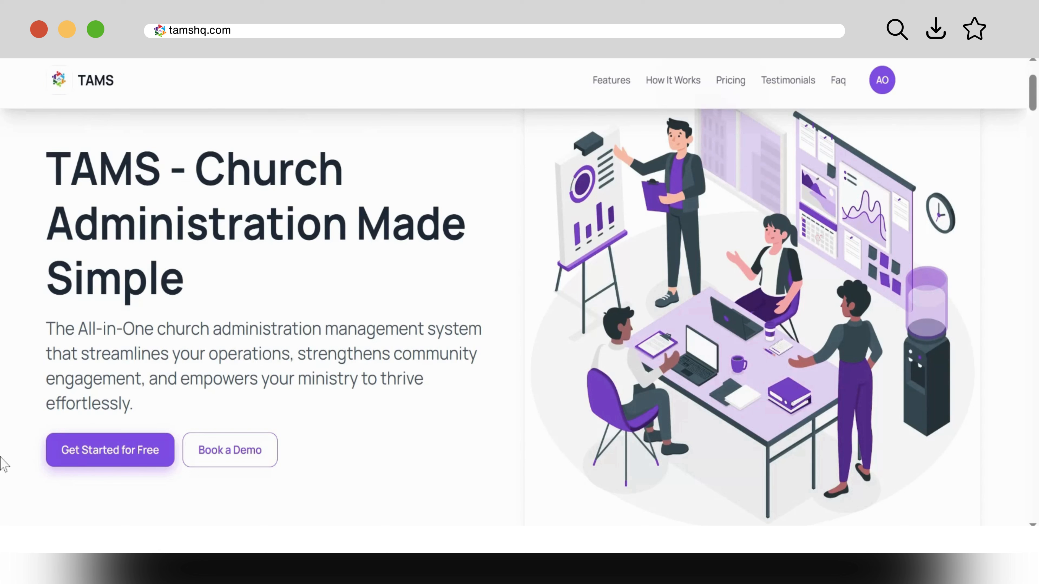
pyautogui.click(84, 450)
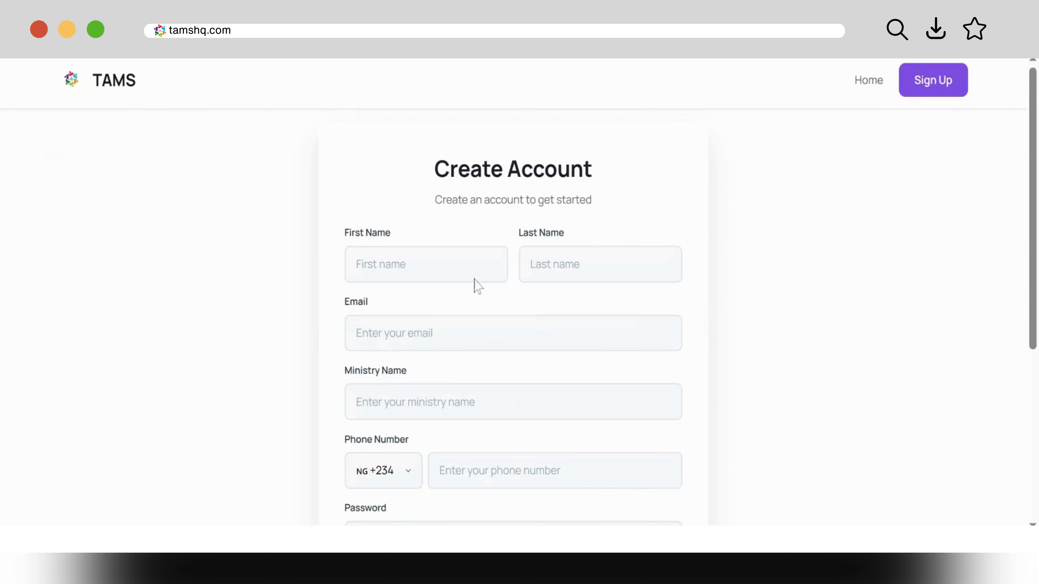
pyautogui.moveTo(1032, 204); pyautogui.dragTo(1025, 230)
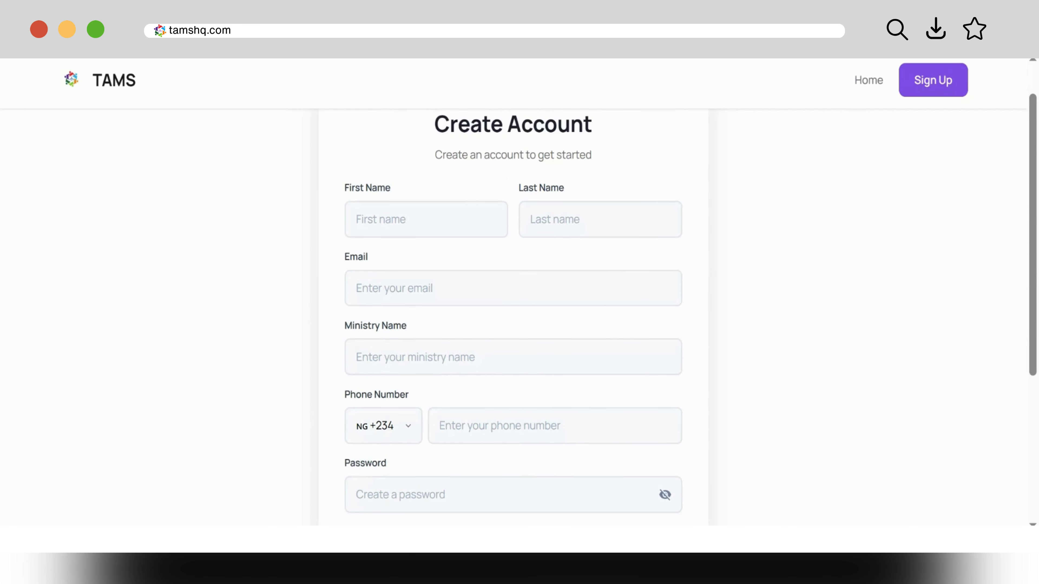
pyautogui.moveTo(1034, 313); pyautogui.dragTo(1037, 389)
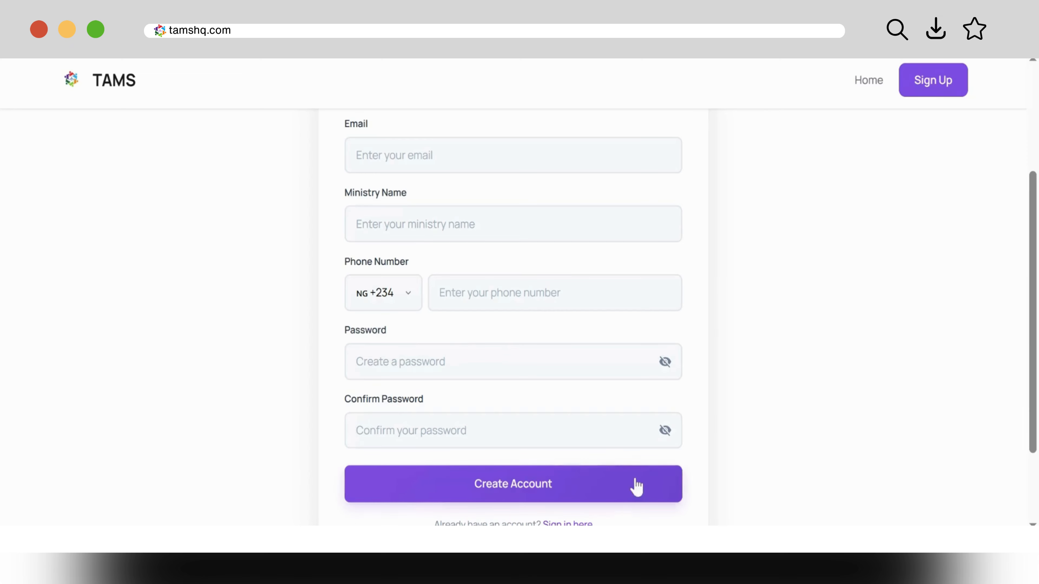
pyautogui.moveTo(1029, 418); pyautogui.dragTo(1031, 301)
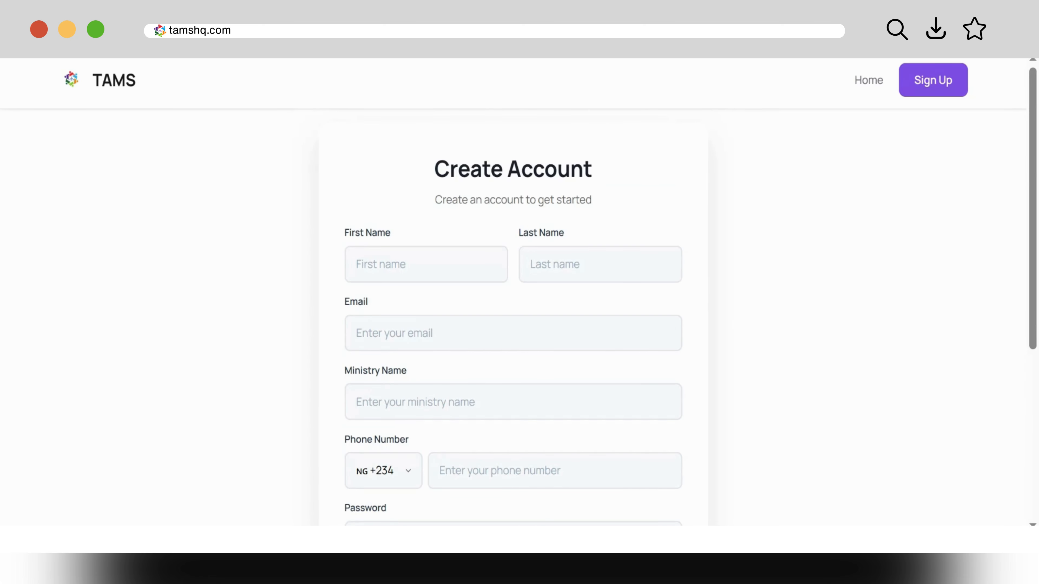
# Step: Return to the TAMS home page, open The Saints House dashboard from the AO menu, and review its cards
pyautogui.click(125, 91)
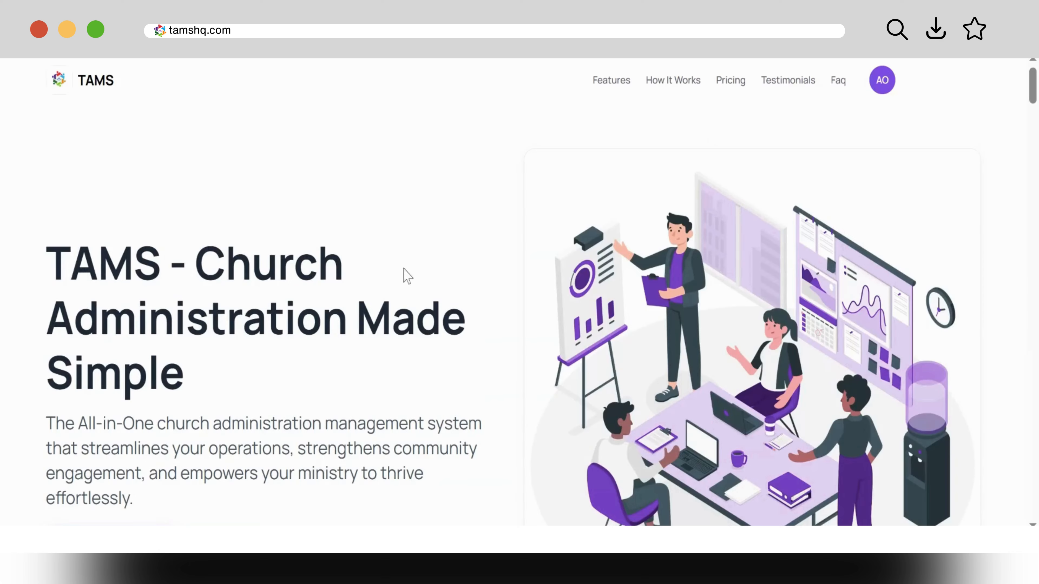
pyautogui.scroll(-3, 1033, 109)
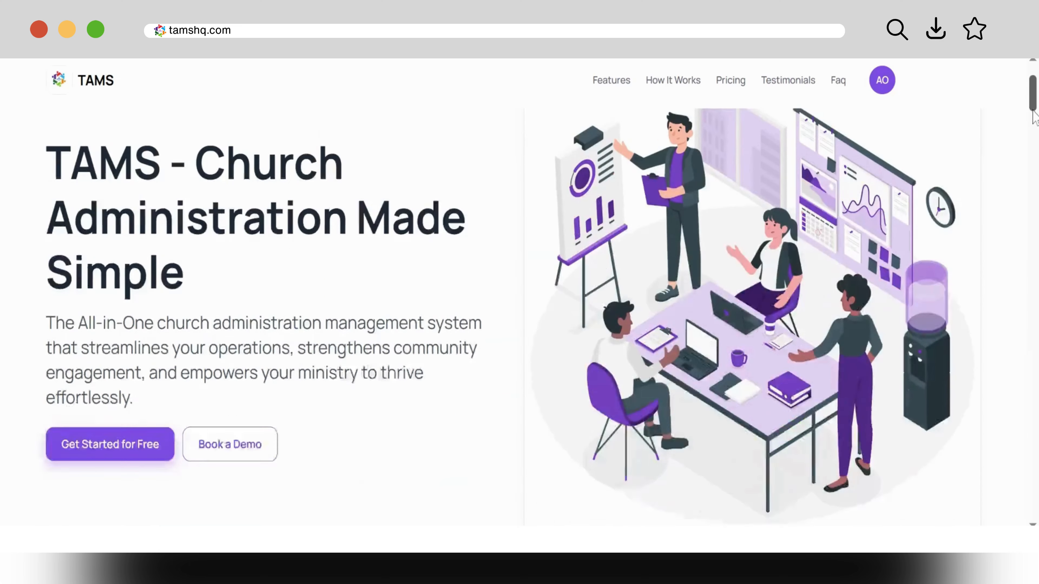
pyautogui.scroll(4, 1033, 108)
pyautogui.click(884, 86)
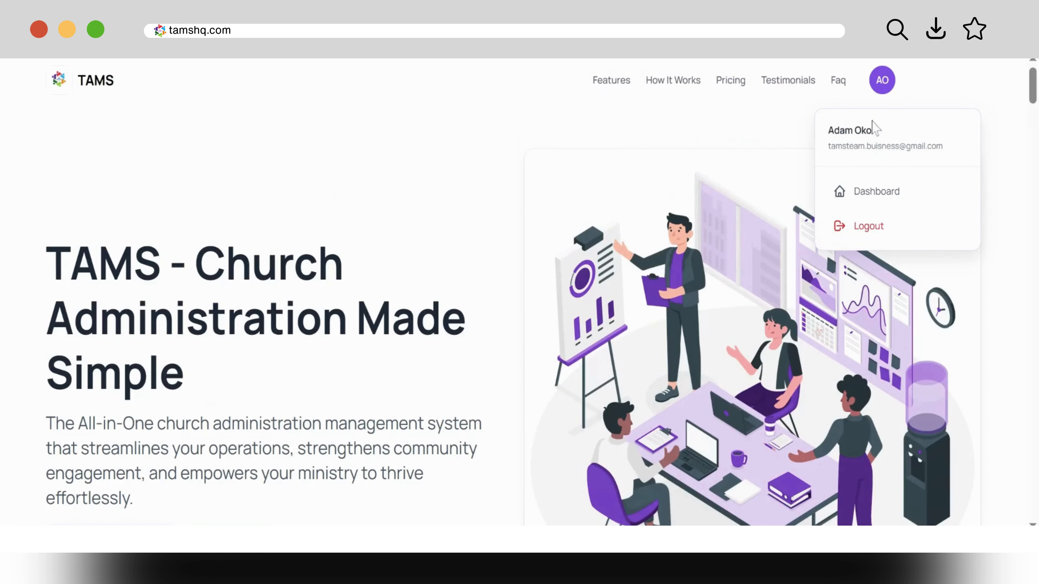
pyautogui.click(869, 192)
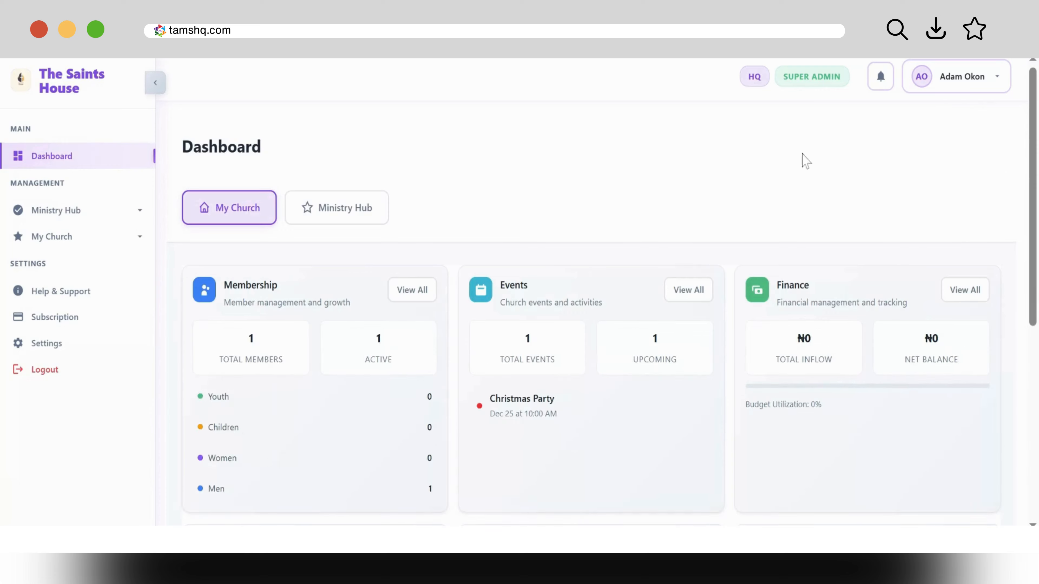
pyautogui.moveTo(1032, 108); pyautogui.dragTo(1031, 148)
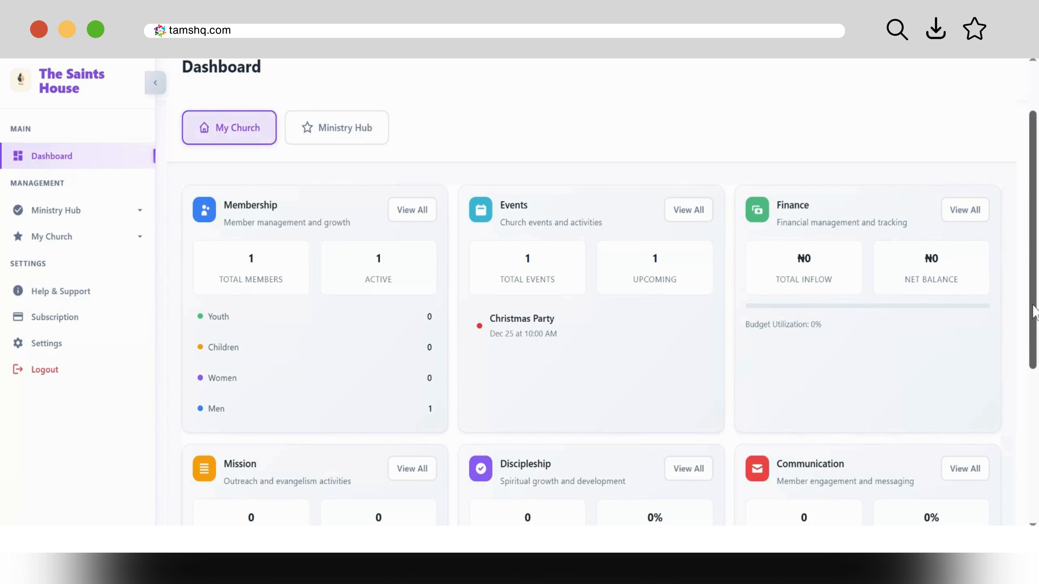
pyautogui.moveTo(1033, 312); pyautogui.dragTo(1034, 463)
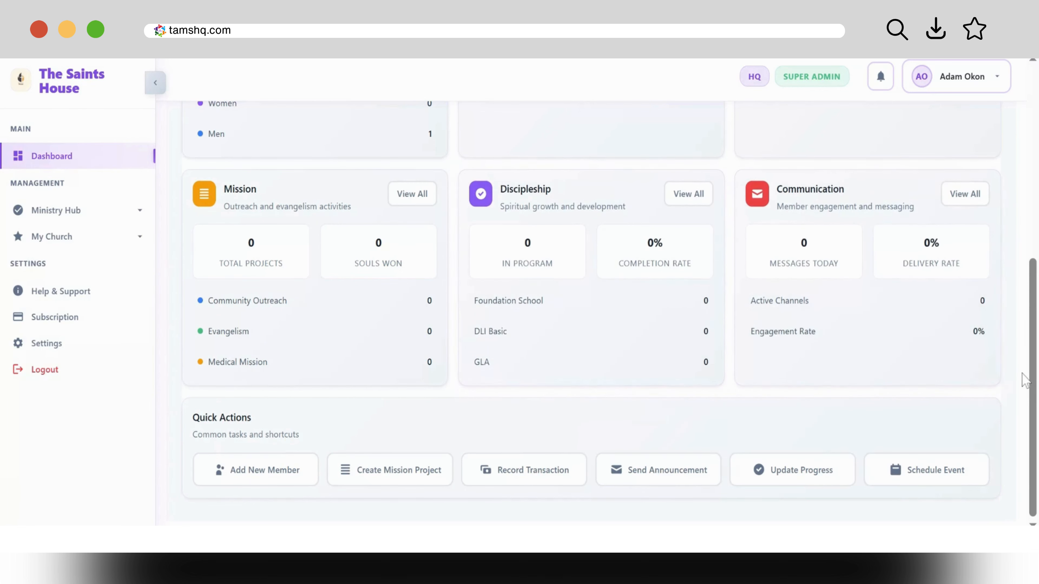
pyautogui.moveTo(1031, 384); pyautogui.dragTo(1022, 232)
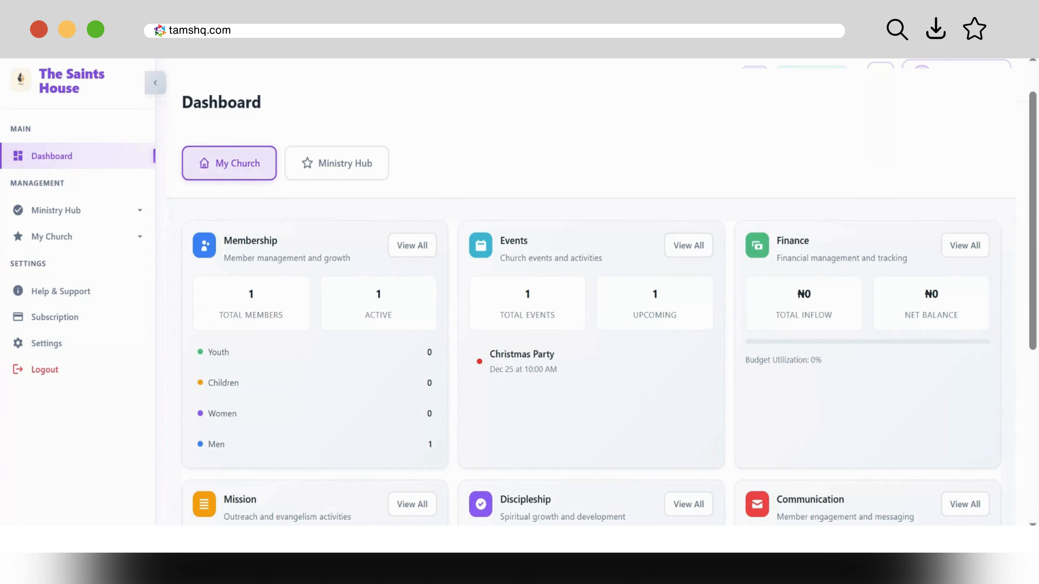
# Step: Open Subscription and review the Root, Sprout, Blossom and Free Trial plan cards
pyautogui.click(48, 324)
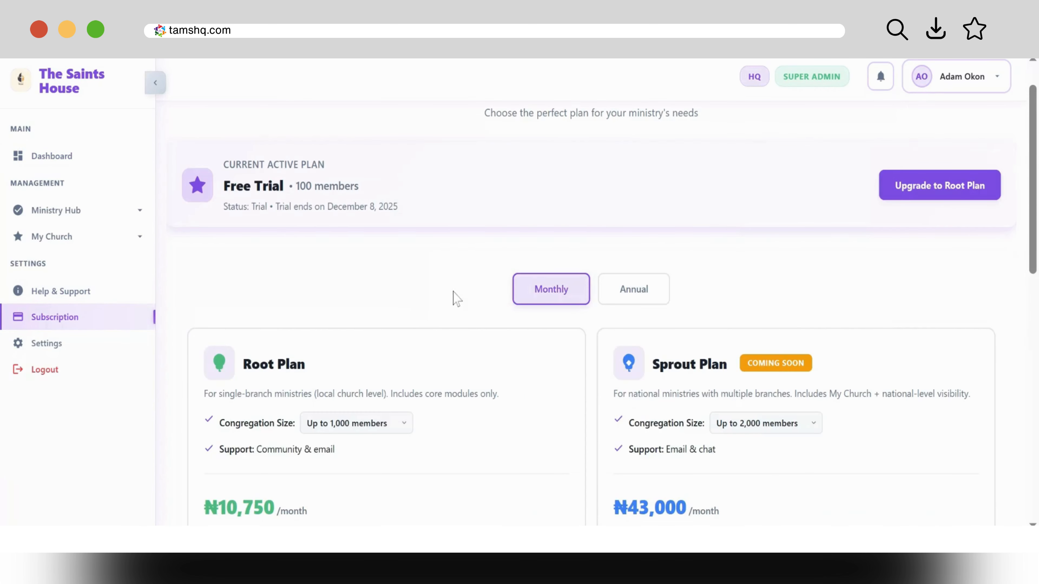
pyautogui.moveTo(1034, 143); pyautogui.dragTo(1028, 174)
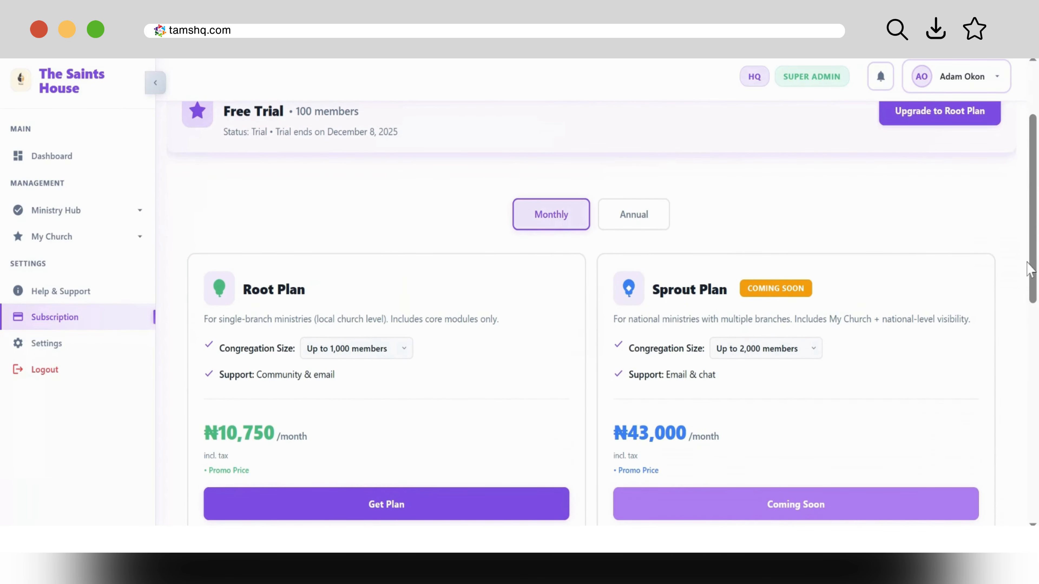
pyautogui.moveTo(1032, 264); pyautogui.dragTo(1037, 478)
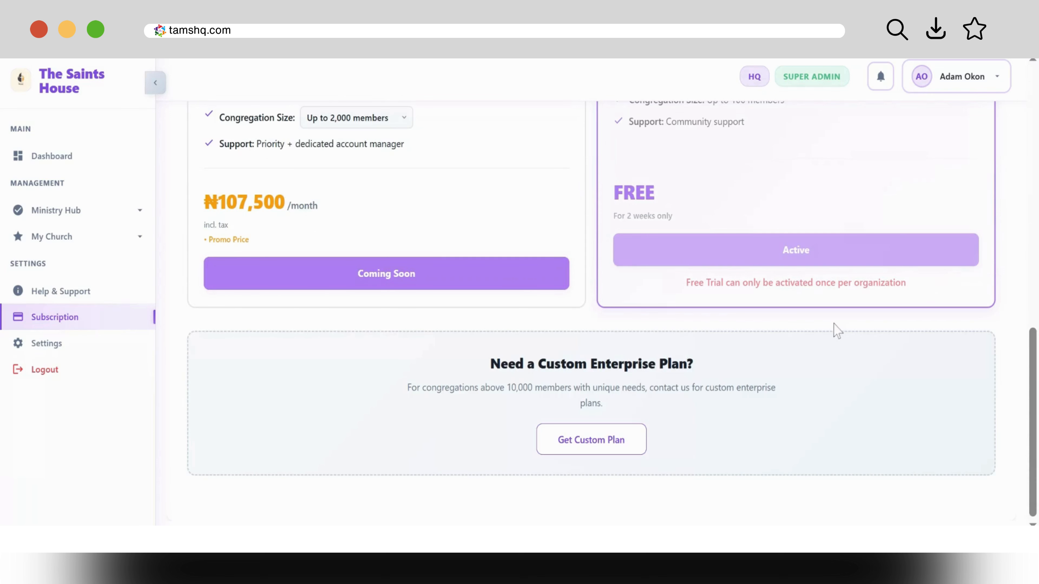
pyautogui.scroll(2, 1027, 365)
pyautogui.scroll(3, 1027, 364)
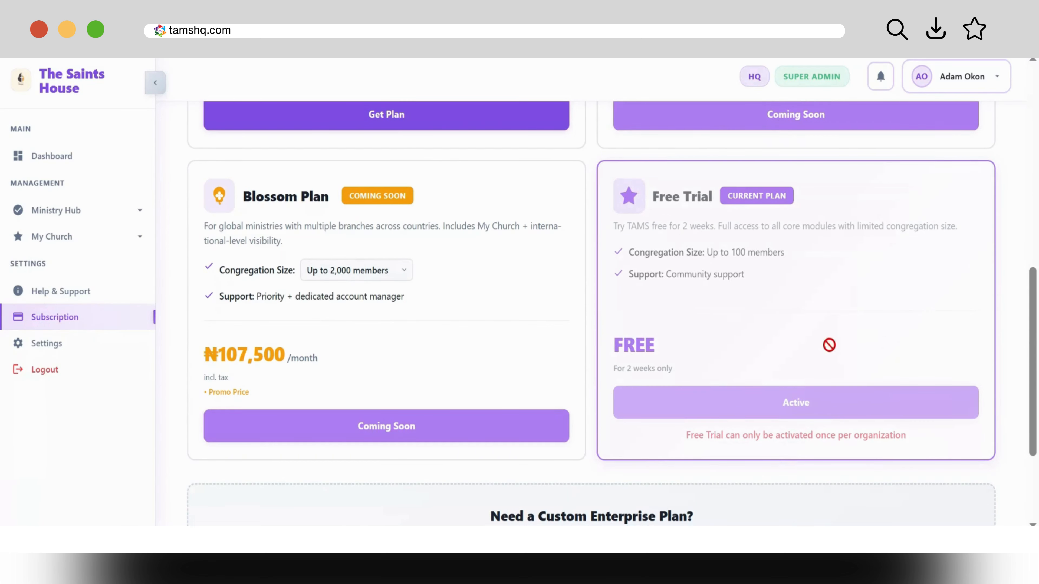
pyautogui.moveTo(1029, 360); pyautogui.dragTo(1023, 275)
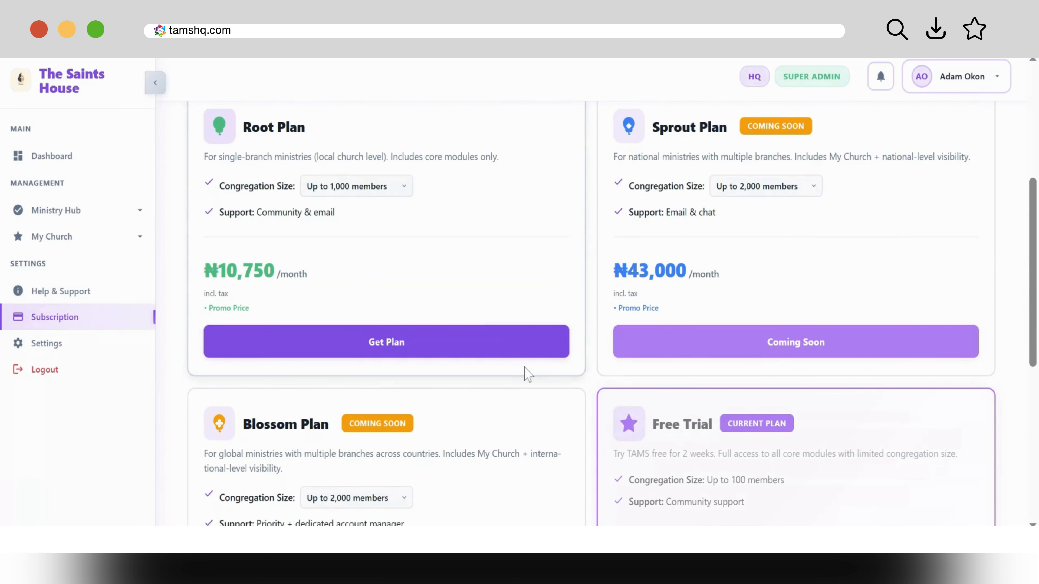
pyautogui.scroll(-5, 591, 314)
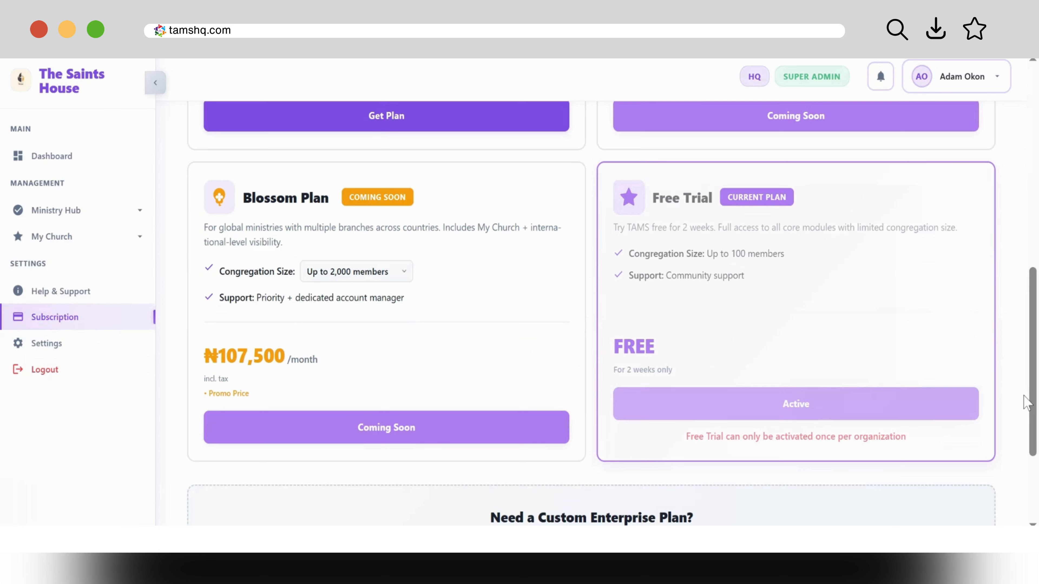
pyautogui.moveTo(1032, 403); pyautogui.dragTo(1035, 282)
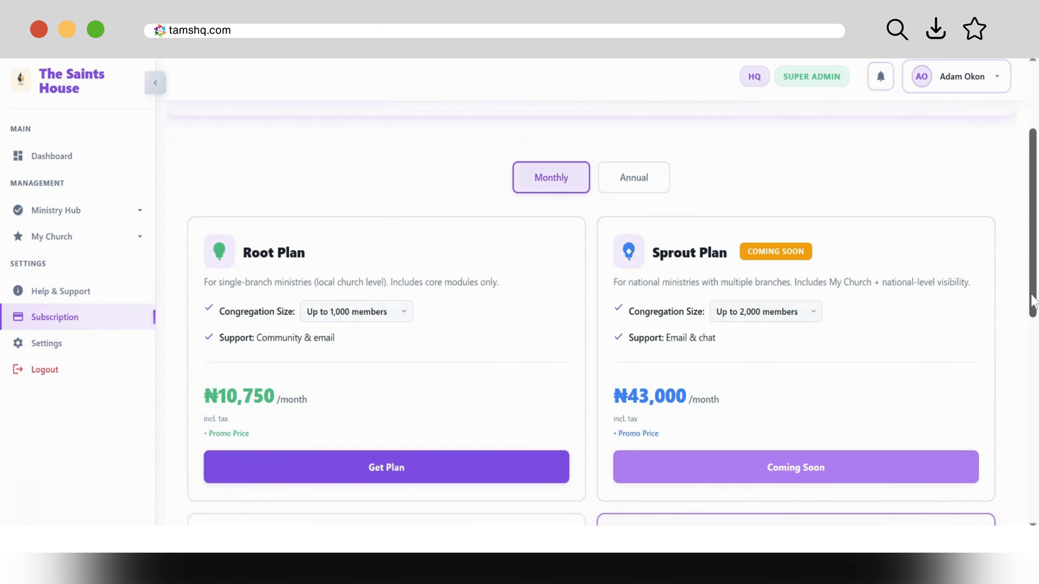
pyautogui.moveTo(1034, 302); pyautogui.dragTo(1033, 433)
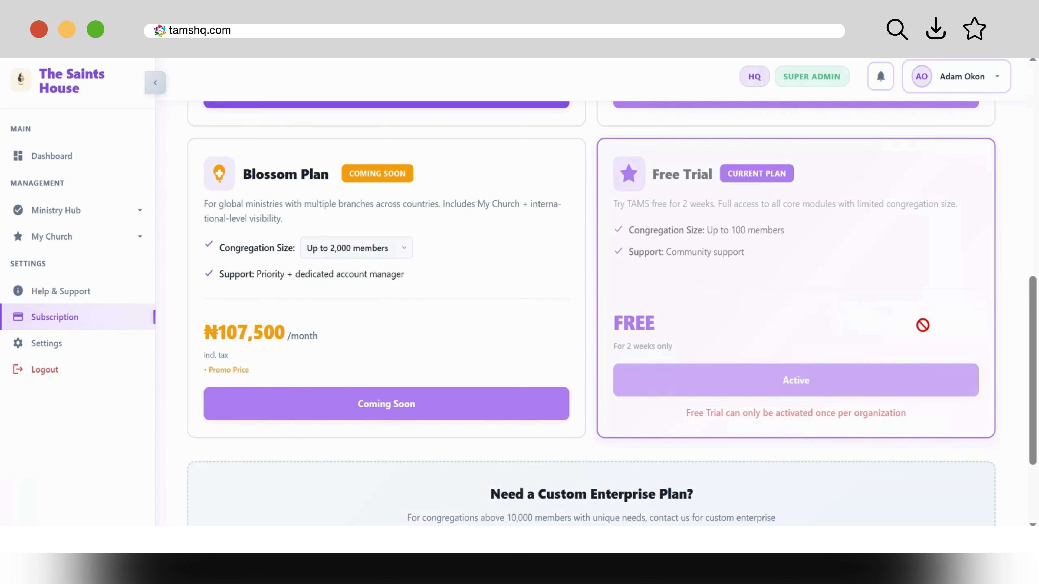
pyautogui.moveTo(1035, 360)
pyautogui.mouseDown()
pyautogui.moveTo(1011, 251)
pyautogui.moveTo(1034, 317)
pyautogui.moveTo(1032, 356)
pyautogui.mouseUp()
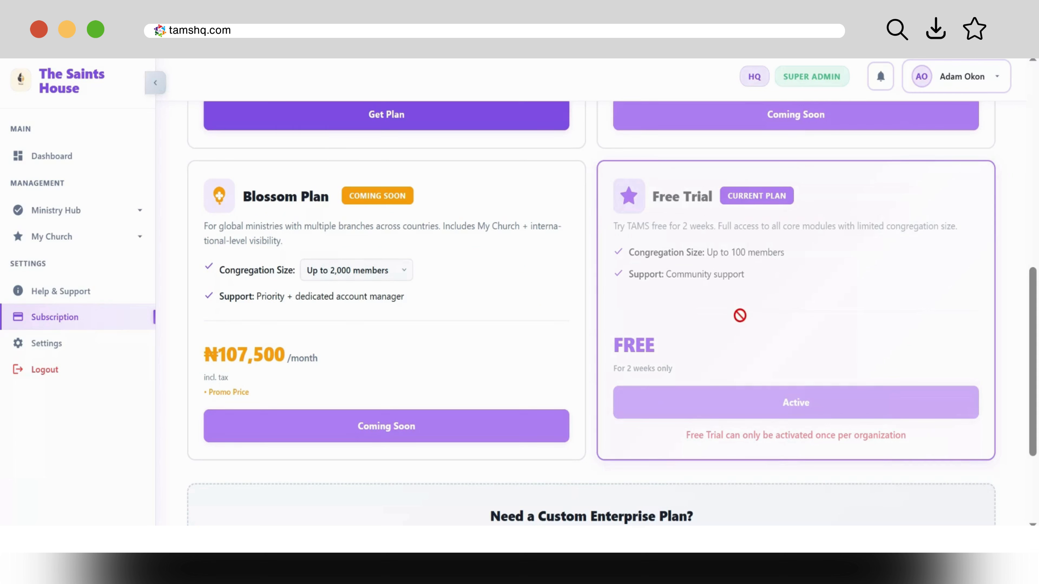
# Step: Expand My Church and bring the Root Plan at ₦10,750 per month into view
pyautogui.click(77, 240)
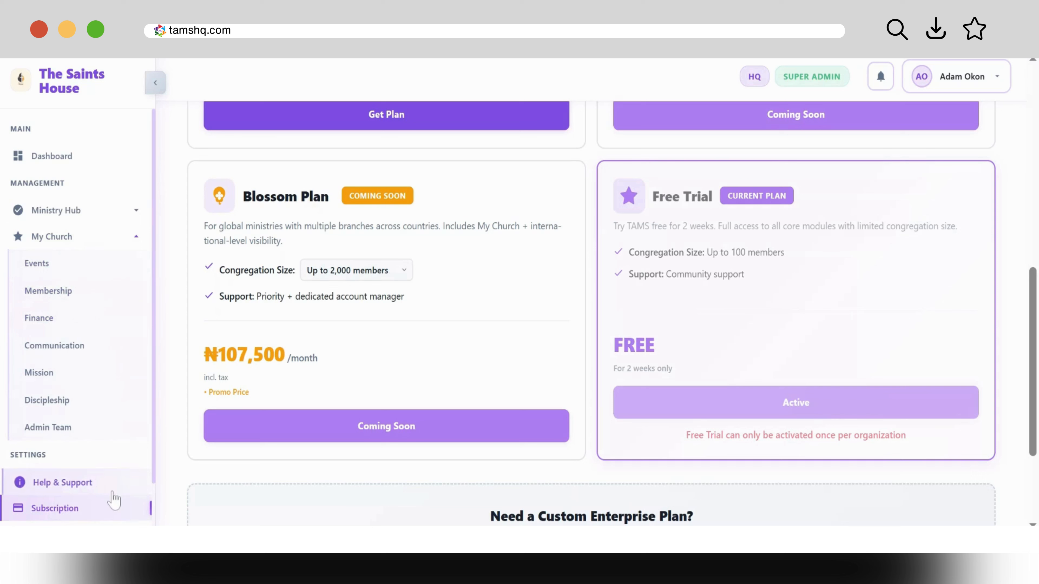
pyautogui.moveTo(1032, 385); pyautogui.dragTo(1031, 348)
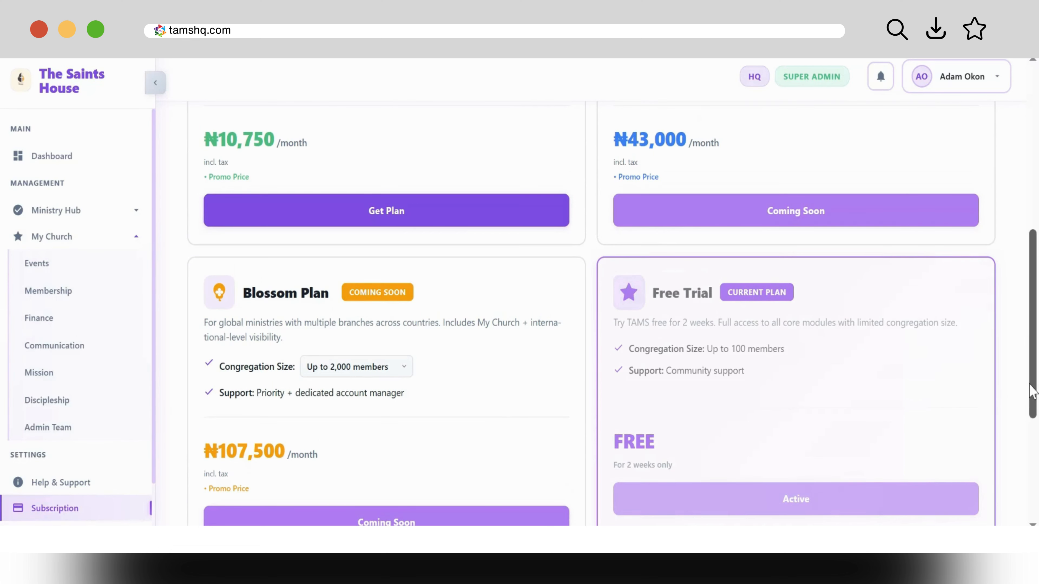
pyautogui.moveTo(1031, 395); pyautogui.dragTo(1033, 385)
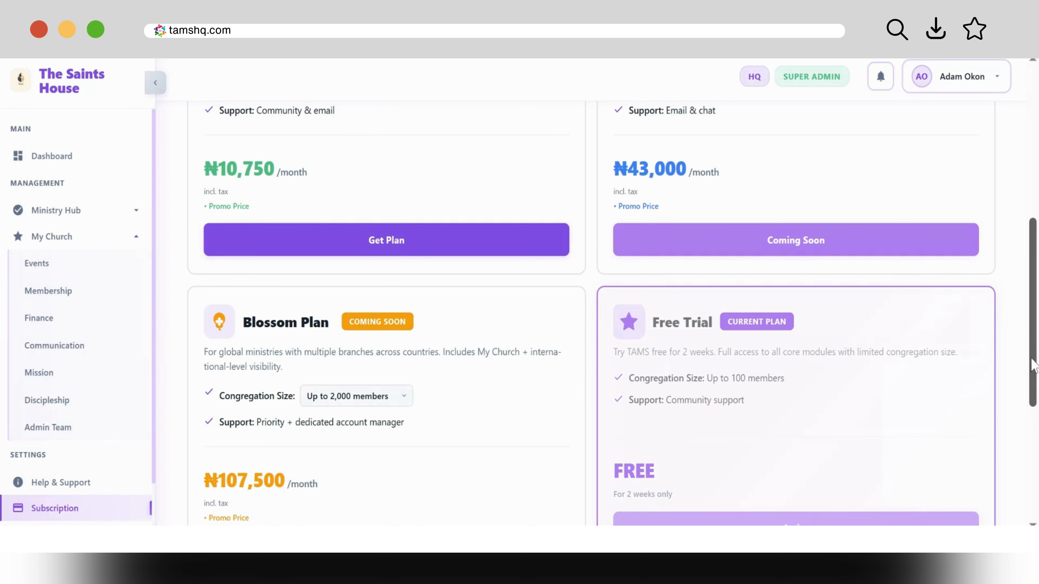
pyautogui.moveTo(1032, 367); pyautogui.dragTo(1033, 270)
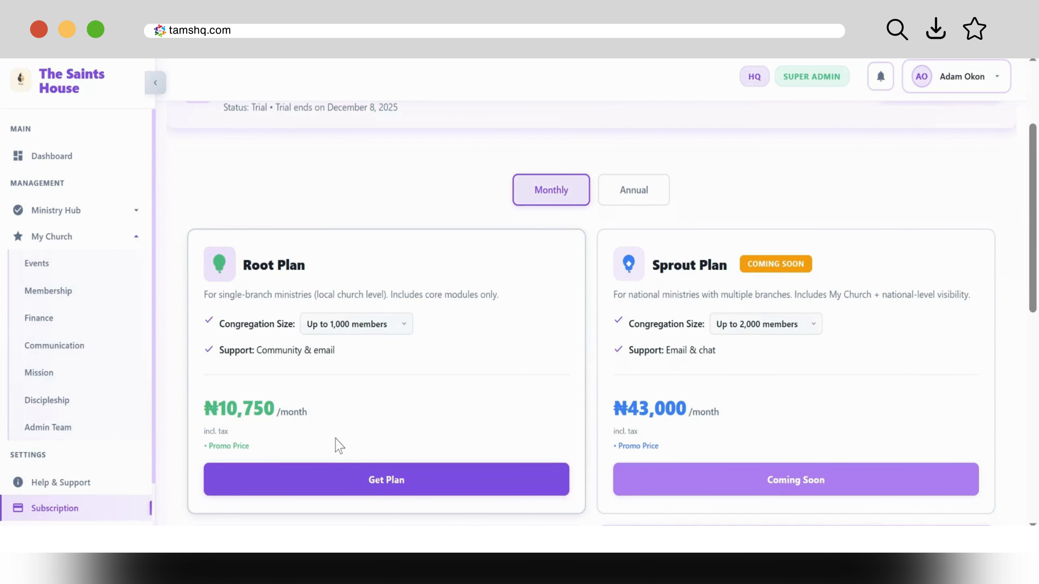
# Step: Choose Get Plan on the Root Plan to start its subscription
pyautogui.click(354, 476)
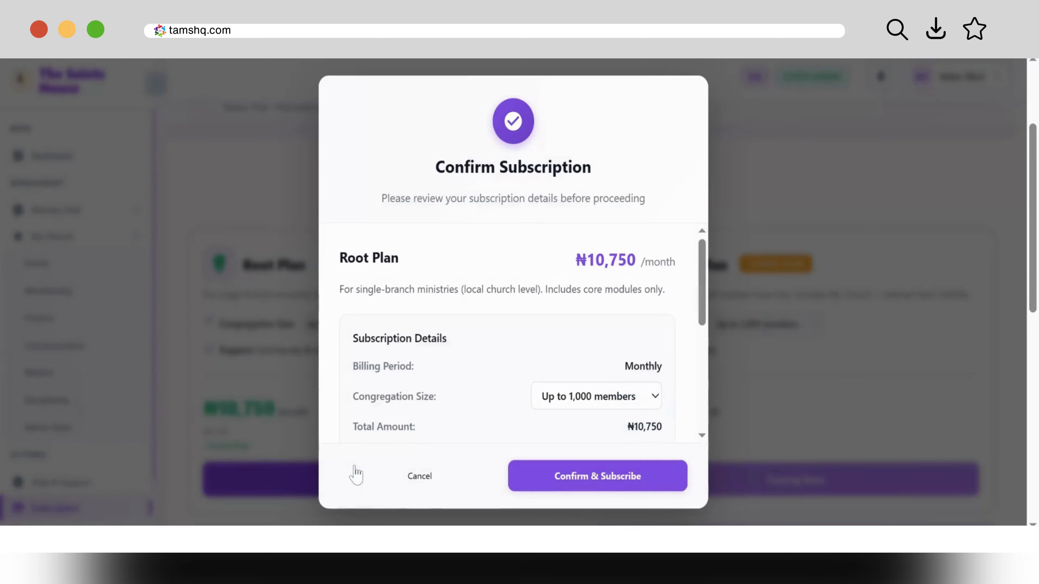
pyautogui.scroll(-4, 704, 348)
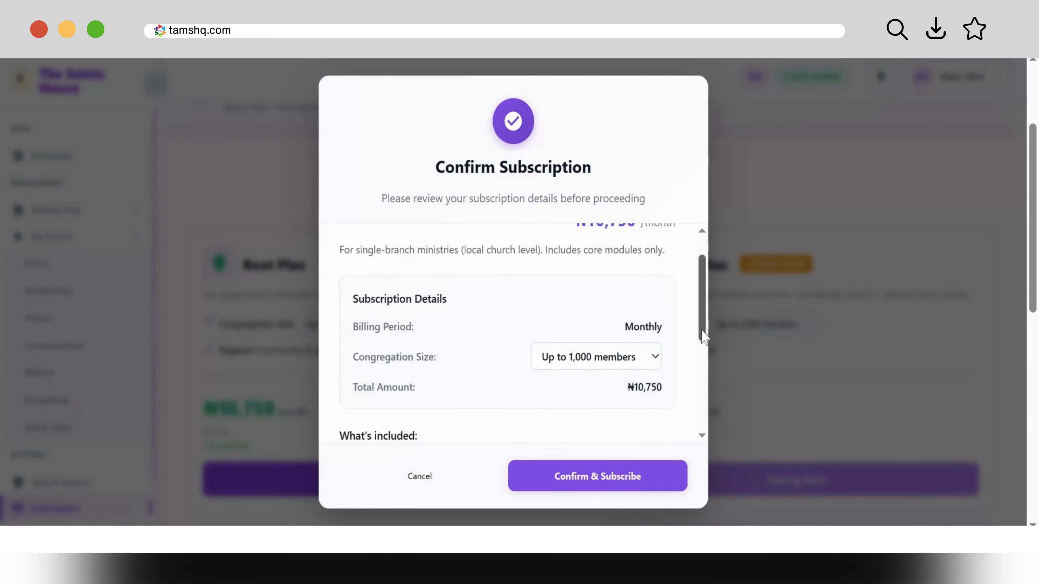
pyautogui.moveTo(702, 393); pyautogui.dragTo(703, 334)
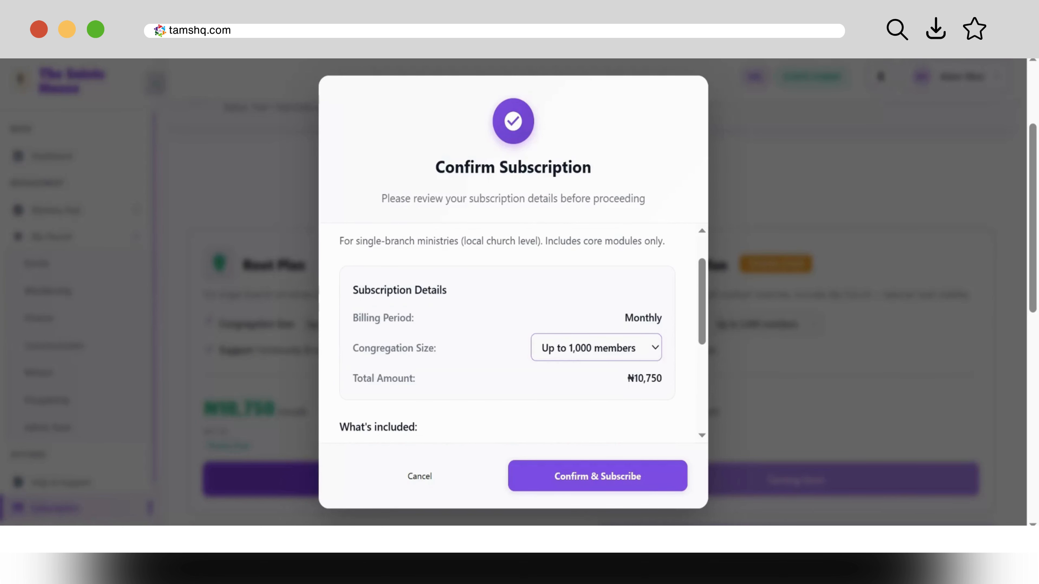
# Step: Set Congregation Size to Up to 10,000 members (₦107,500) and confirm the subscription
pyautogui.click(649, 348)
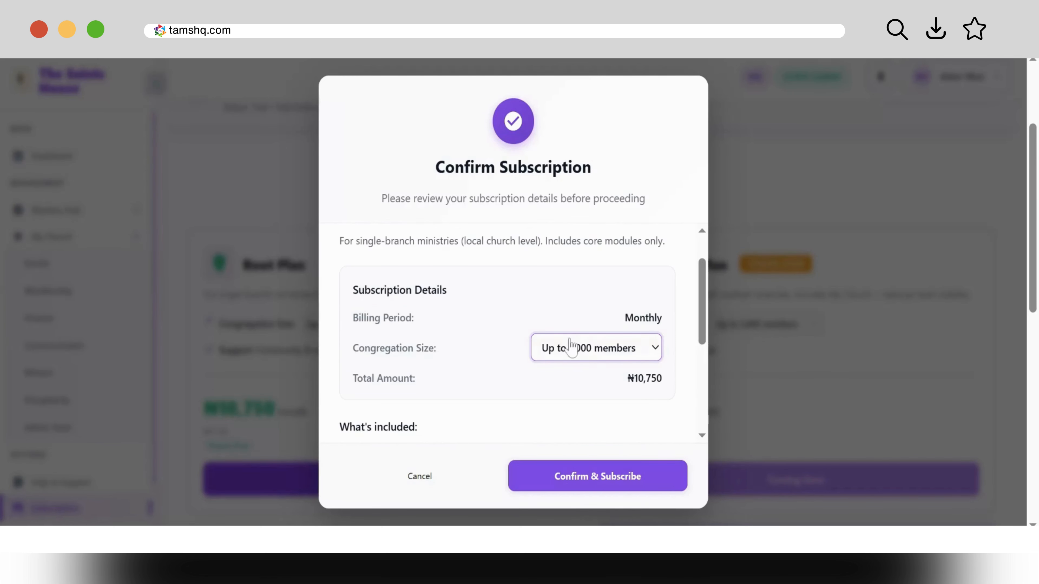
pyautogui.click(580, 404)
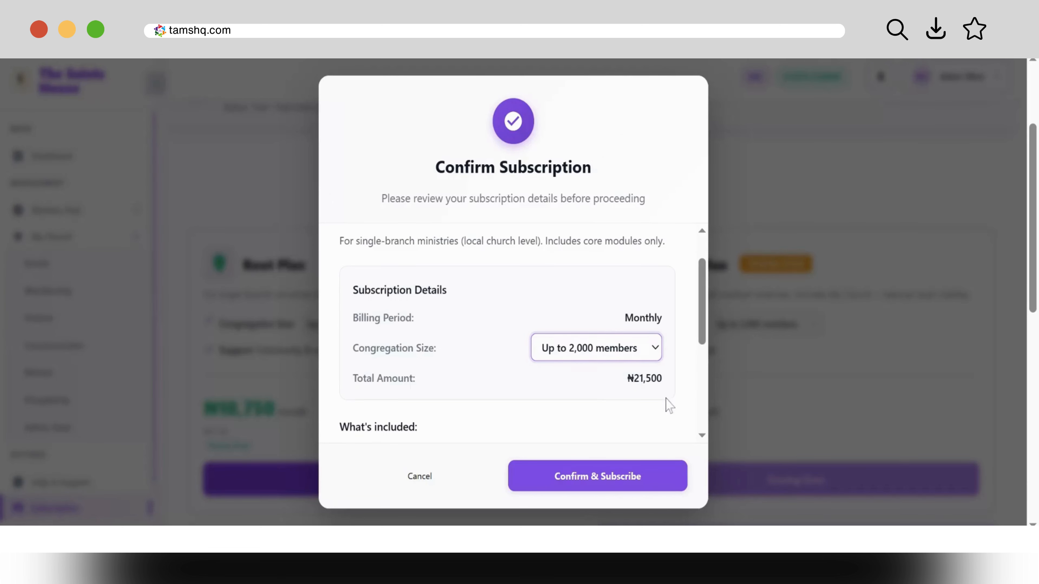
pyautogui.click(653, 363)
pyautogui.click(634, 423)
pyautogui.click(652, 349)
pyautogui.click(636, 439)
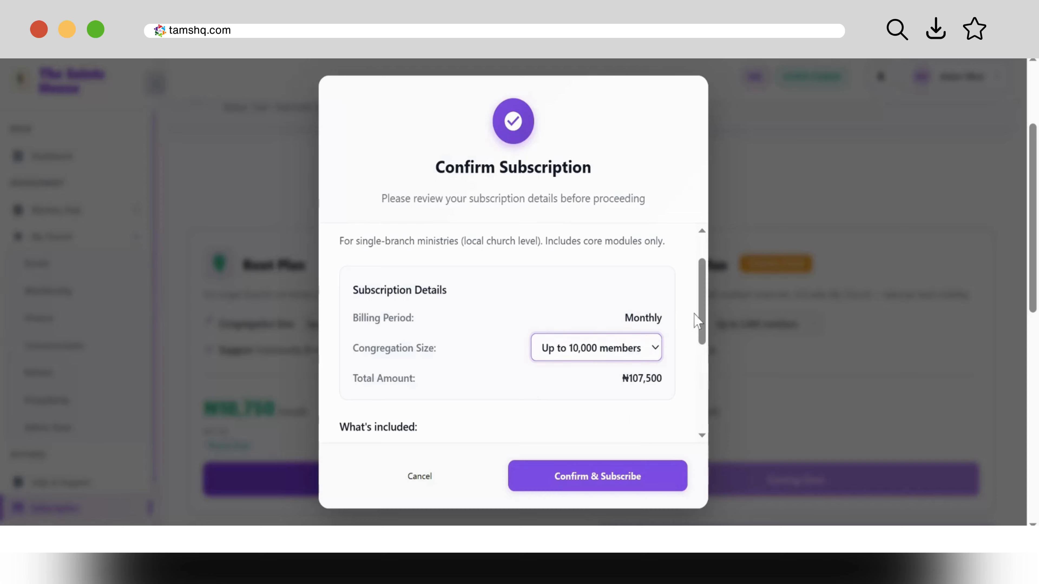
pyautogui.moveTo(701, 327); pyautogui.dragTo(701, 412)
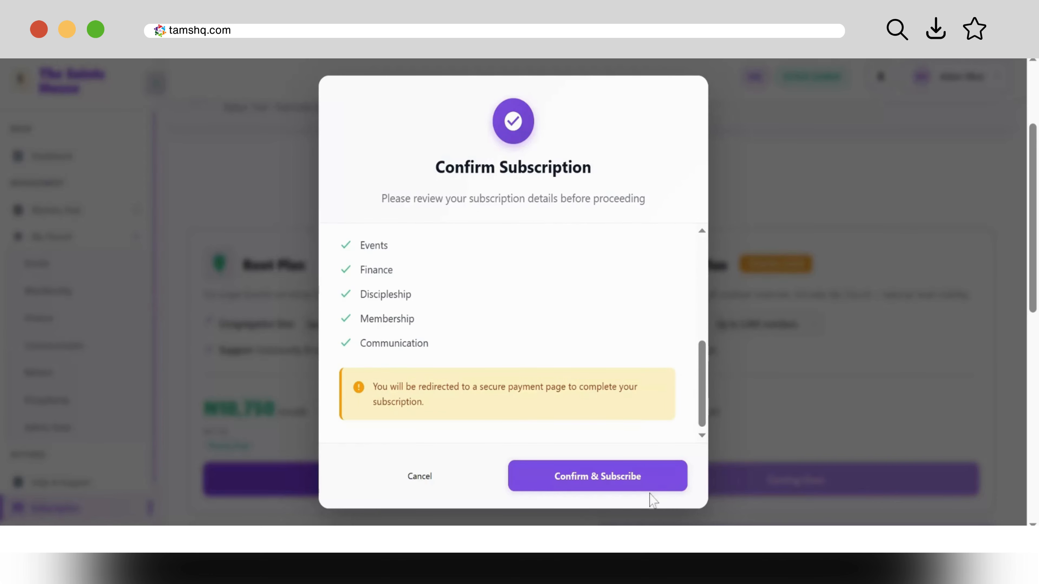
pyautogui.click(650, 489)
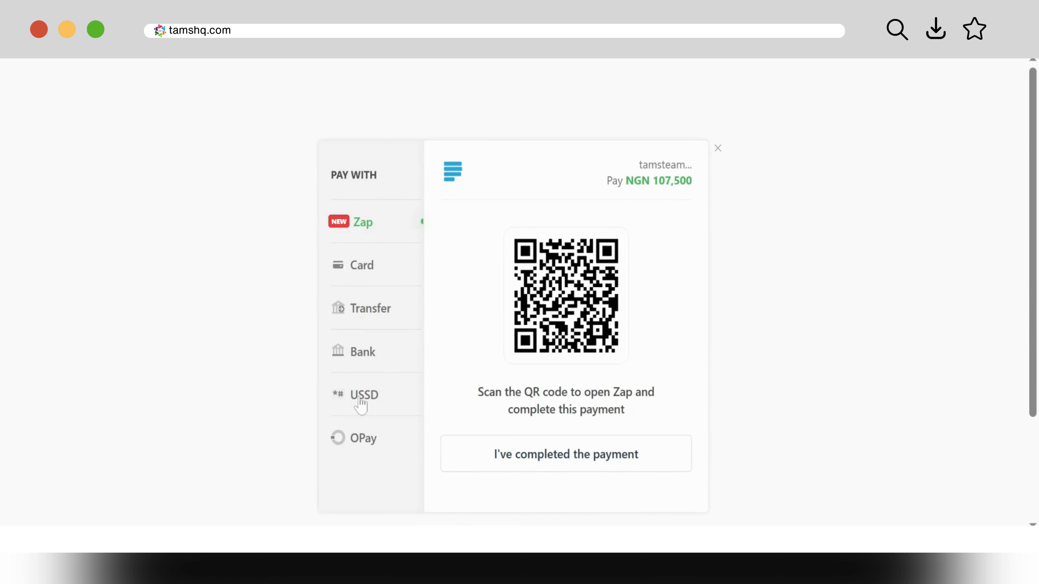
# Step: Close the payment checkout and return to the top of the Subscription & Pricing page
pyautogui.click(718, 147)
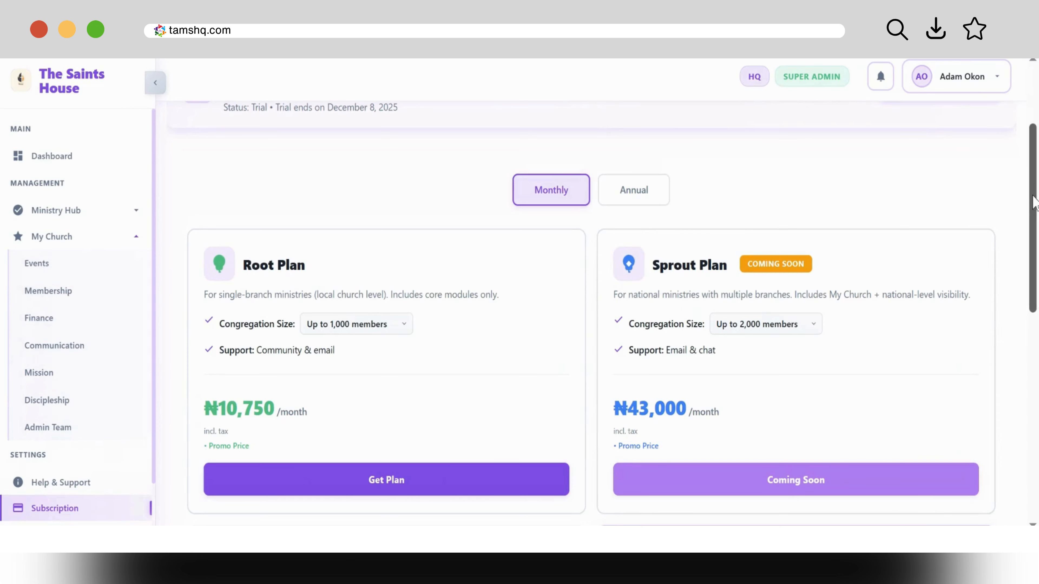
pyautogui.moveTo(1034, 196); pyautogui.dragTo(1034, 137)
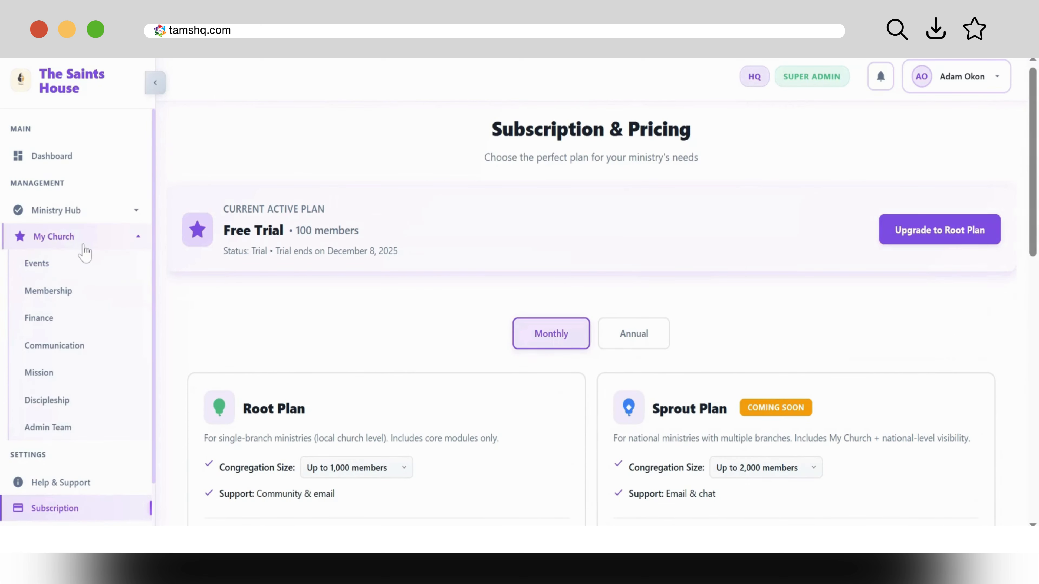
# Step: Go back to the Dashboard, scroll its summary cards, and expand Ministry Hub to reveal Profile
pyautogui.click(66, 171)
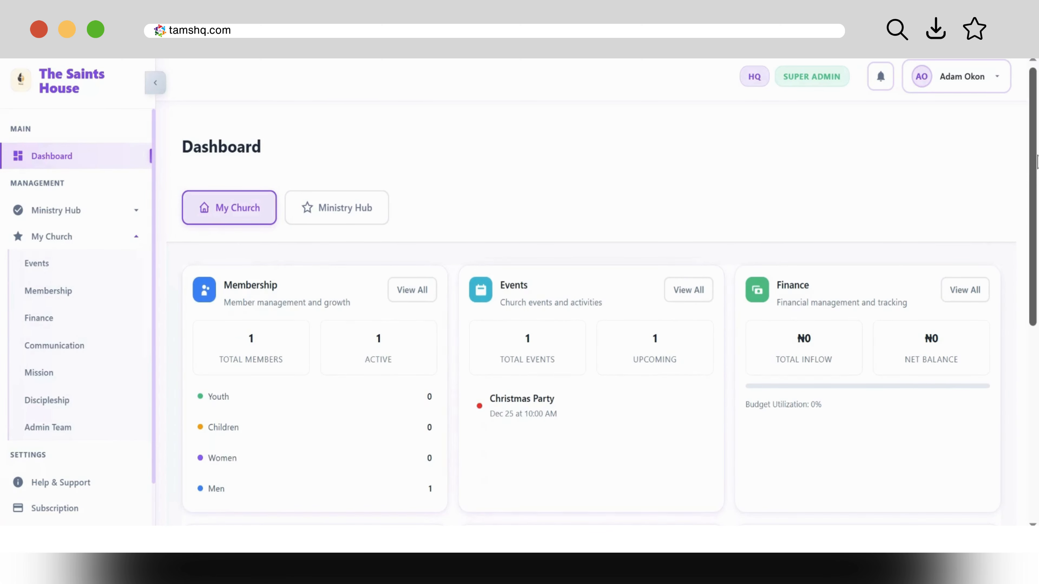
pyautogui.moveTo(1036, 162); pyautogui.dragTo(1037, 211)
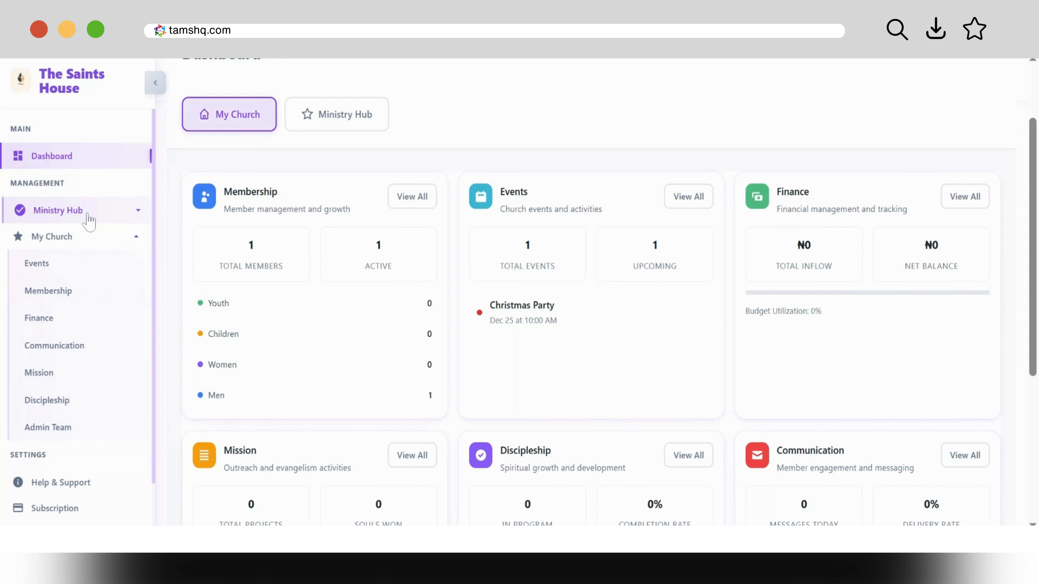
pyautogui.click(123, 221)
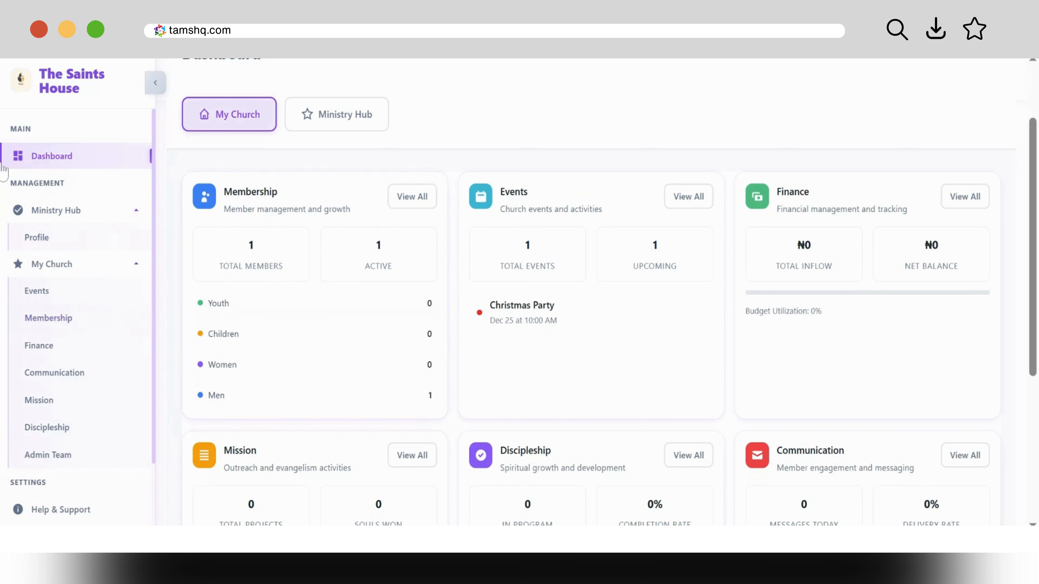
# Step: Open the Ministry Hub Profile page and switch its details into edit mode
pyautogui.click(74, 238)
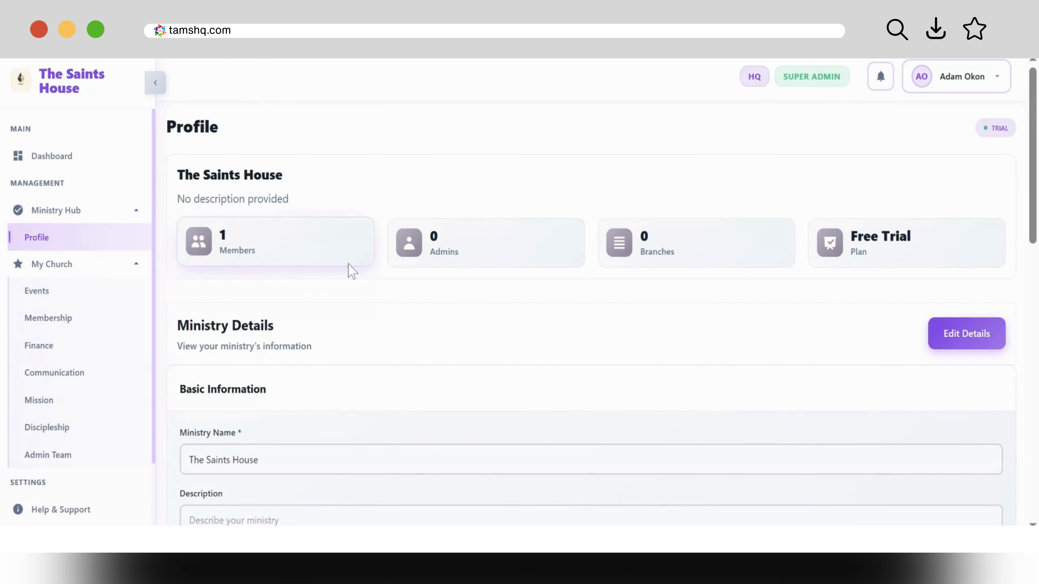
pyautogui.moveTo(1036, 105); pyautogui.dragTo(1032, 176)
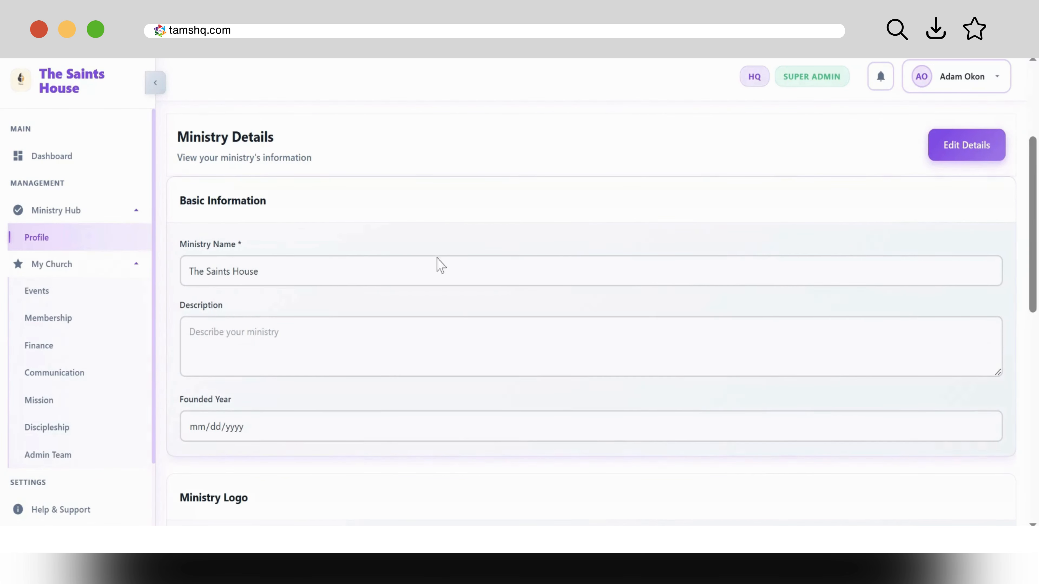
pyautogui.click(946, 144)
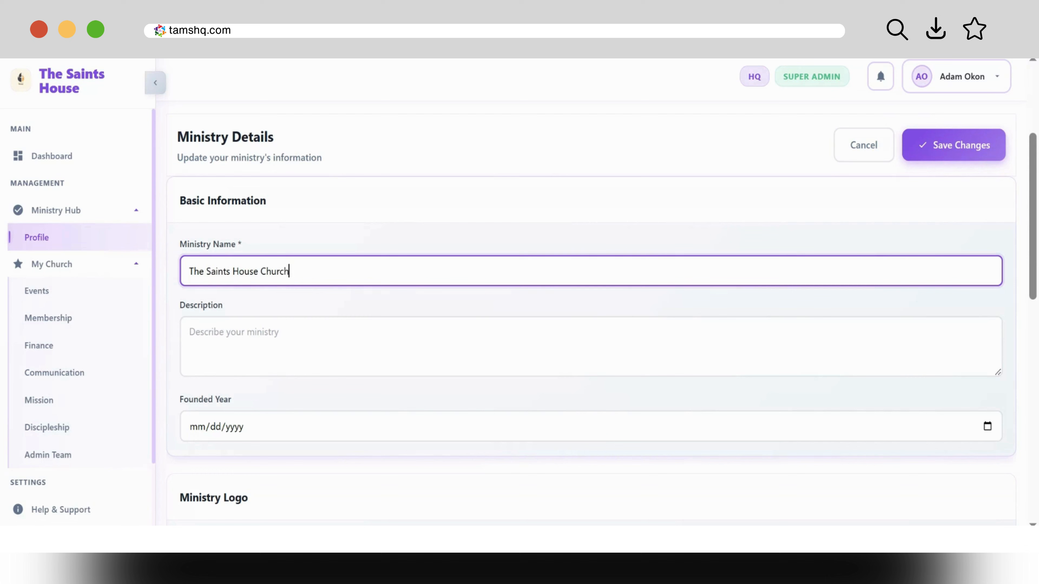
# Step: Enter the description 'This is a fictional church and name used for demo purposes only.'
pyautogui.press('Tab')
pyautogui.write('T')
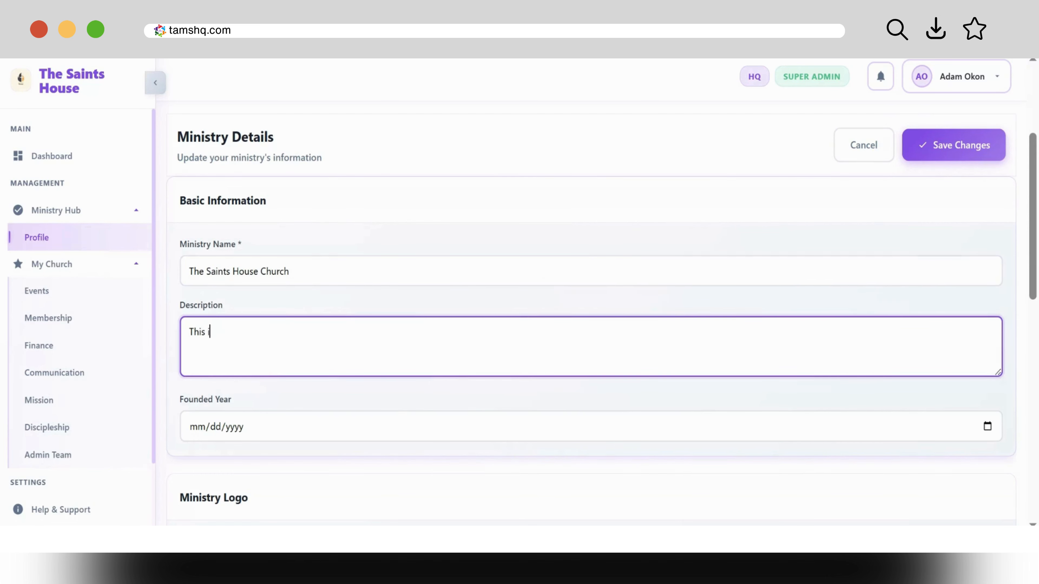
pyautogui.write('onal church')
pyautogui.write('. ')
pyautogui.write('For')
pyautogui.press('BackSpace')
pyautogui.press('BackSpace')
pyautogui.press('BackSpace')
pyautogui.write('and ')
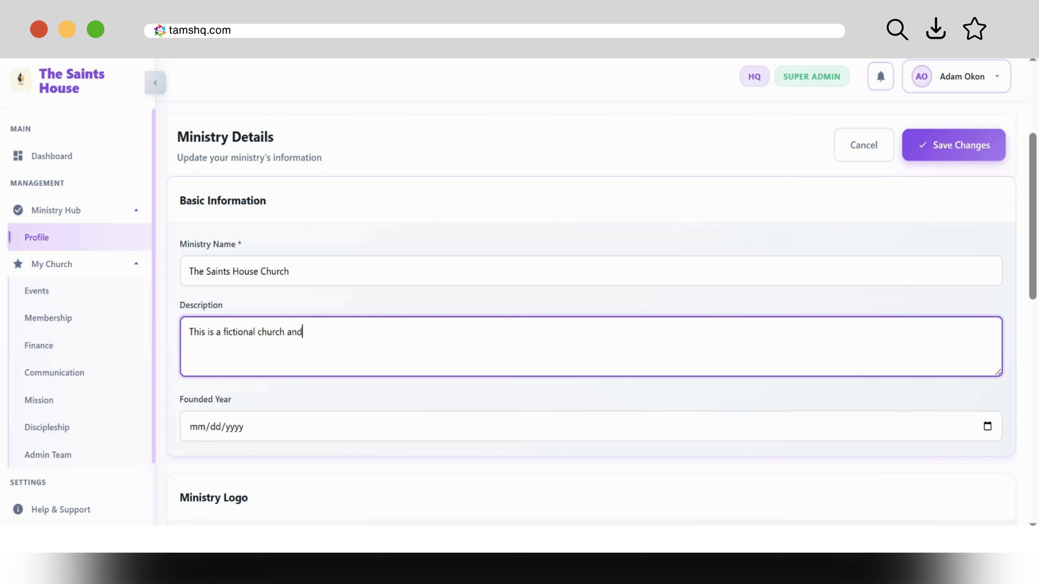
pyautogui.write('t')
pyautogui.press('BackSpace')
pyautogui.write('name used for demo purposes ')
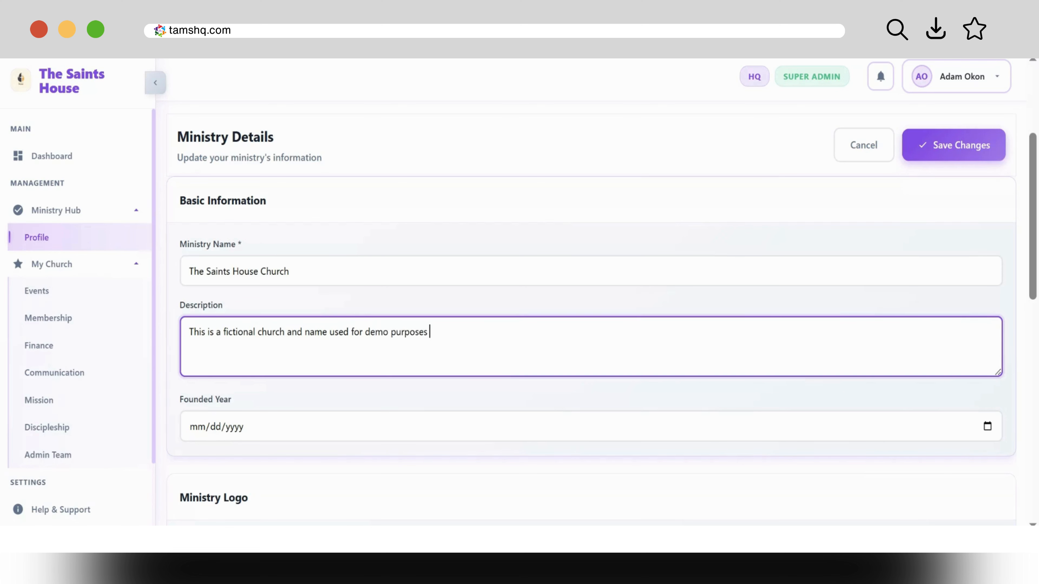
pyautogui.write('only,')
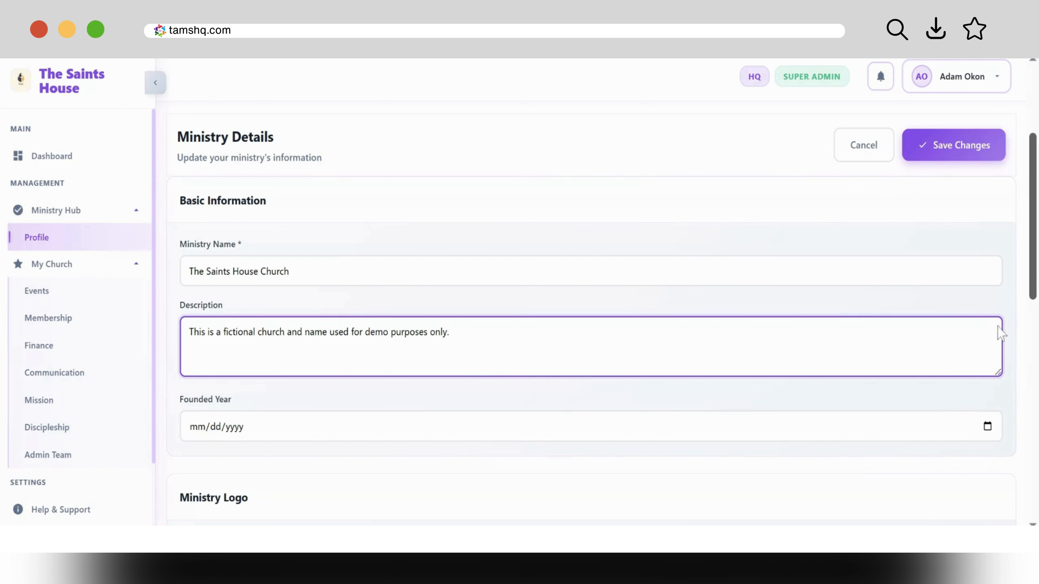
# Step: Set the Founded Year to 12/03/2025 using the date picker
pyautogui.click(216, 426)
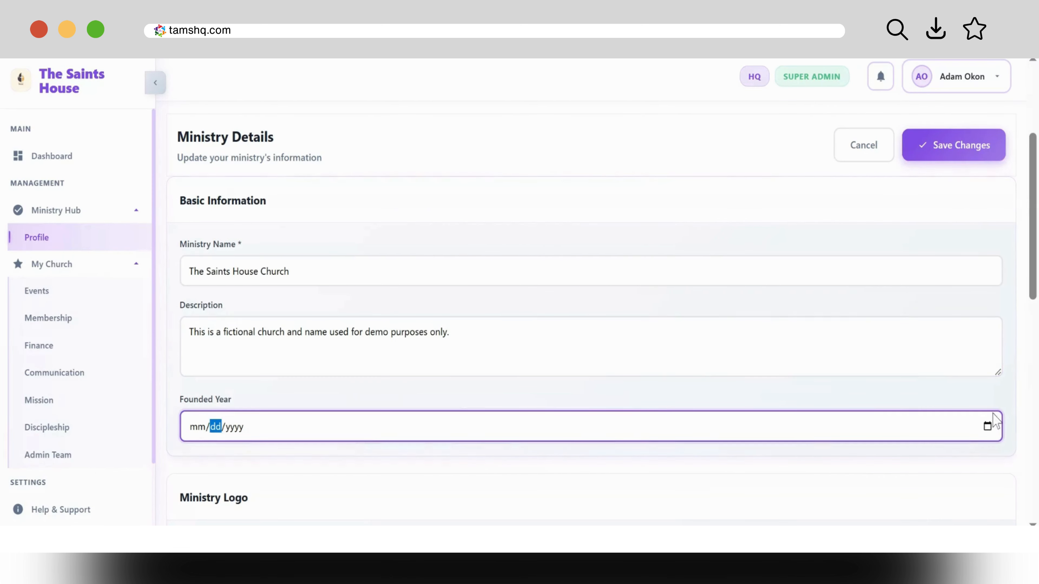
pyautogui.click(988, 427)
pyautogui.click(309, 411)
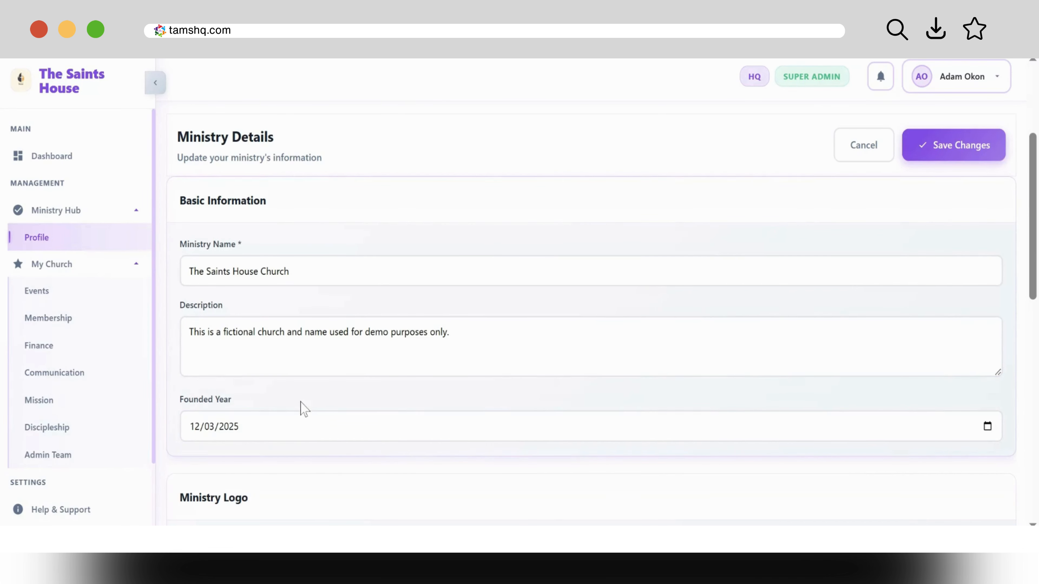
pyautogui.scroll(-6, 670, 382)
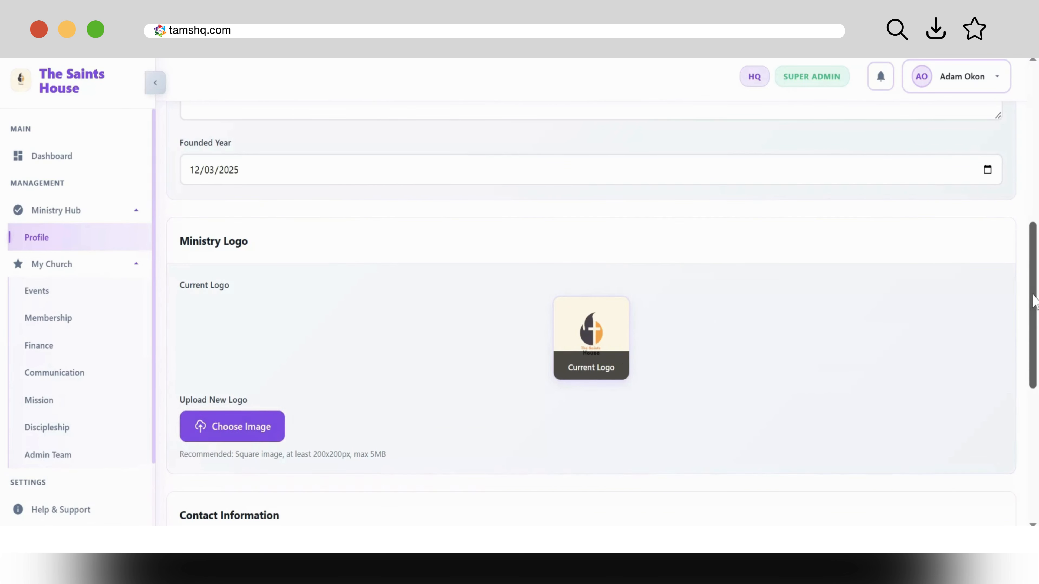
pyautogui.moveTo(1034, 297); pyautogui.dragTo(1035, 416)
pyautogui.click(319, 272)
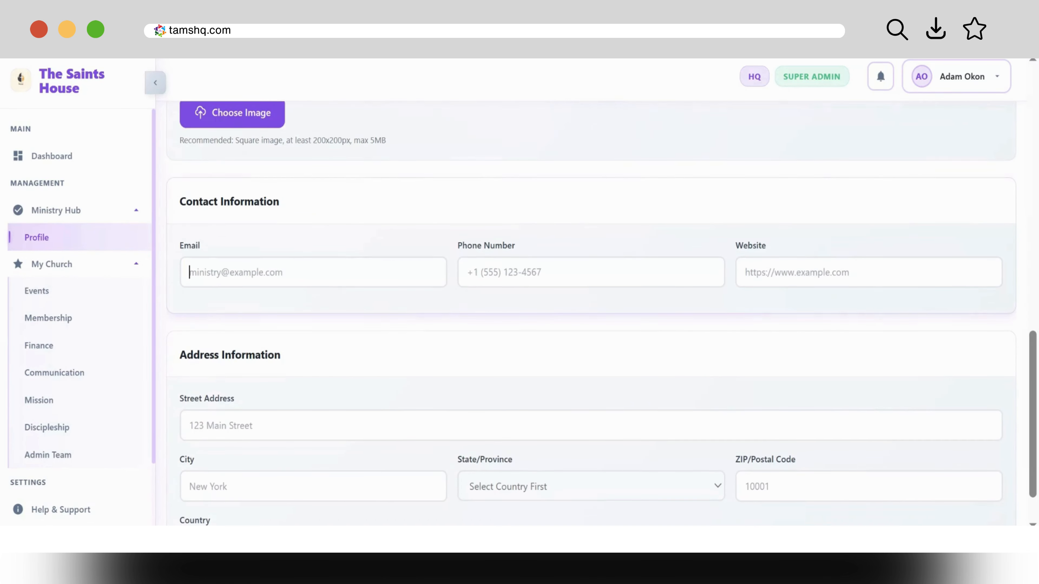
pyautogui.doubleClick(530, 292)
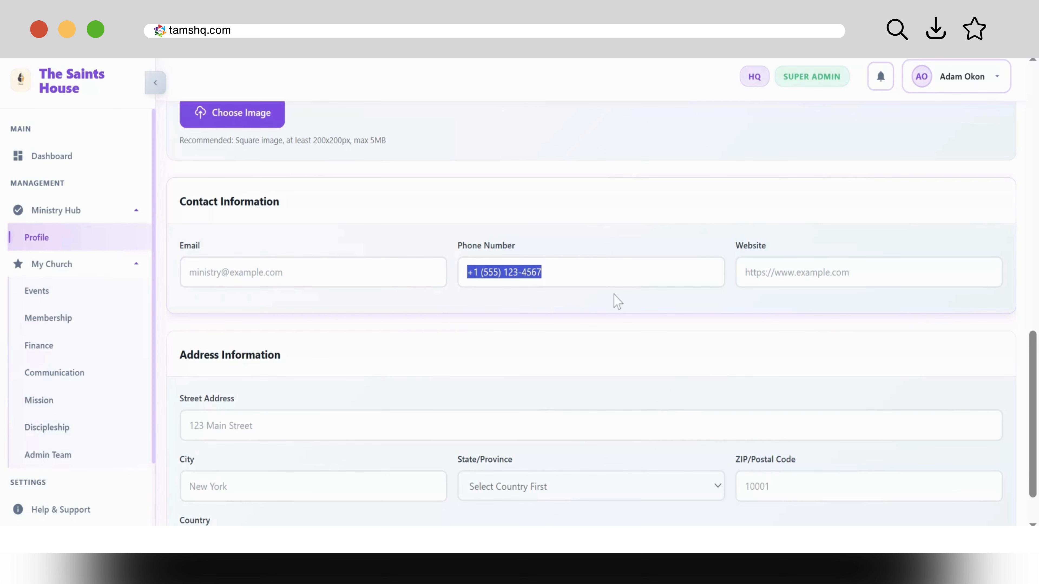
pyautogui.moveTo(1034, 395); pyautogui.dragTo(1037, 414)
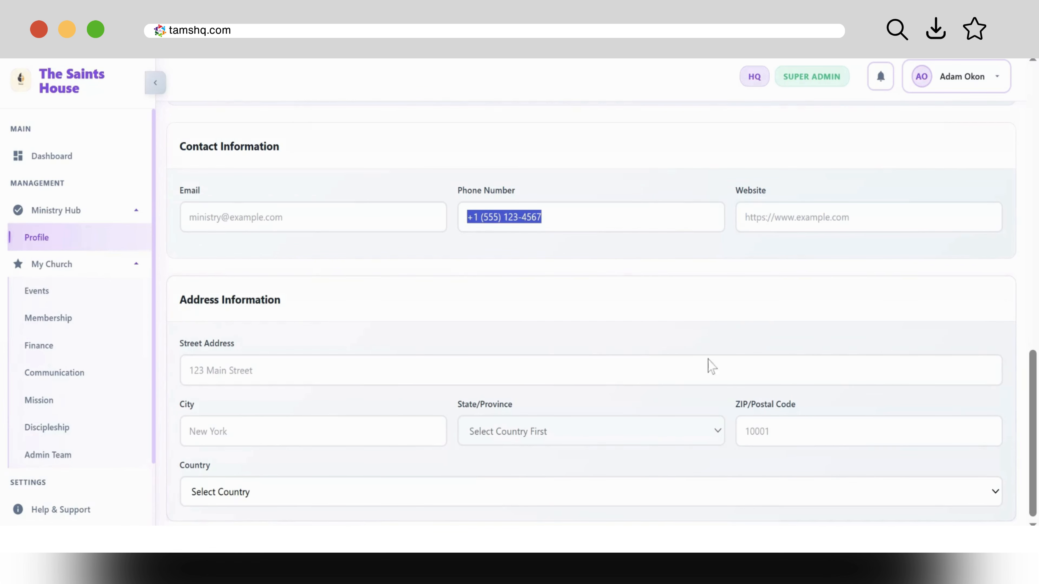
pyautogui.moveTo(1029, 454); pyautogui.dragTo(1032, 227)
# Step: Save the ministry profile changes and collapse the Ministry Hub menu
pyautogui.click(968, 156)
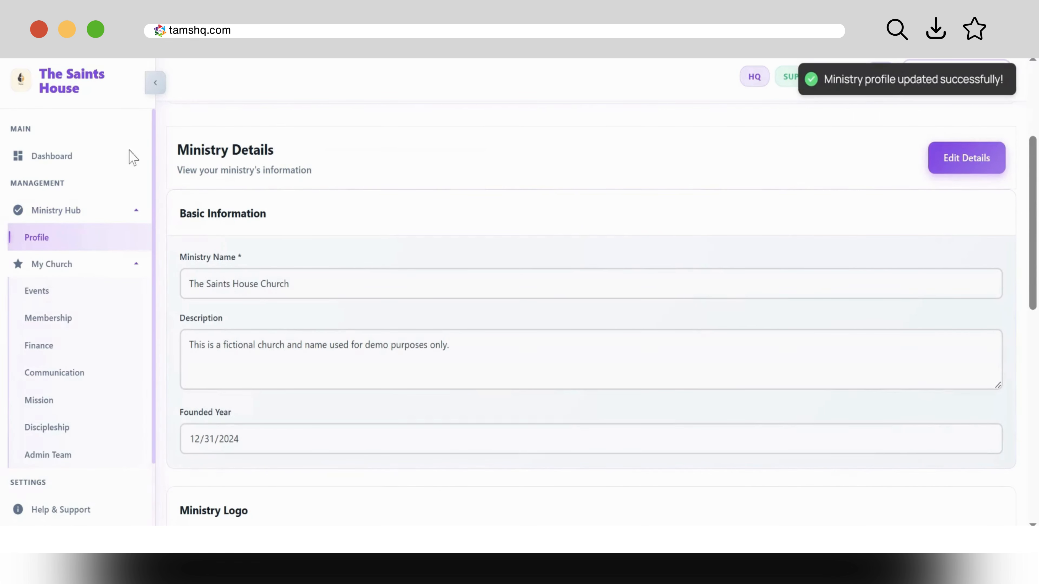
pyautogui.click(139, 215)
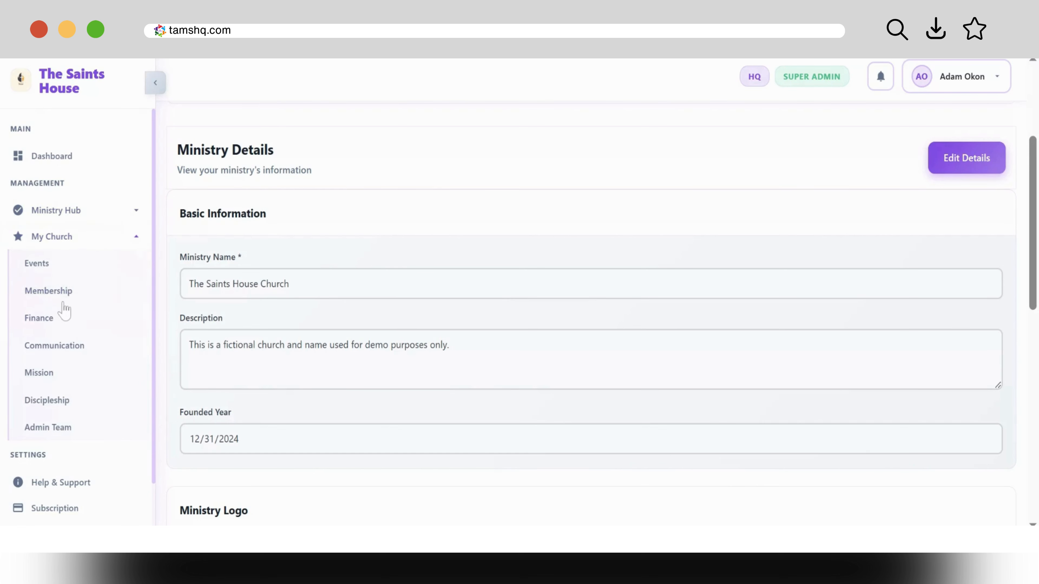
# Step: Open the Events Dashboard, collapse the sidebar to icons, preview the calendar, then start a new event
pyautogui.click(49, 262)
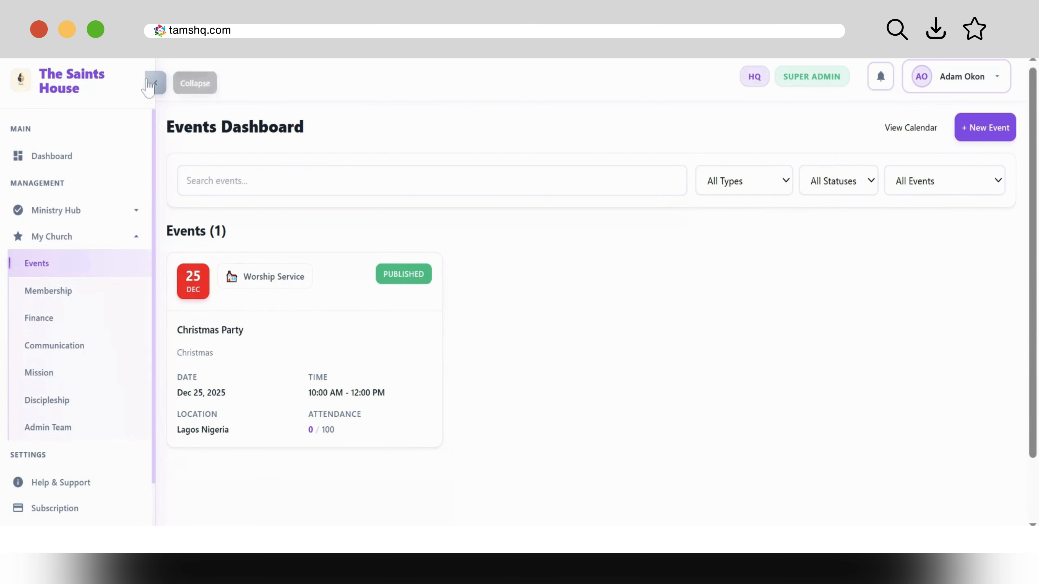
pyautogui.click(154, 85)
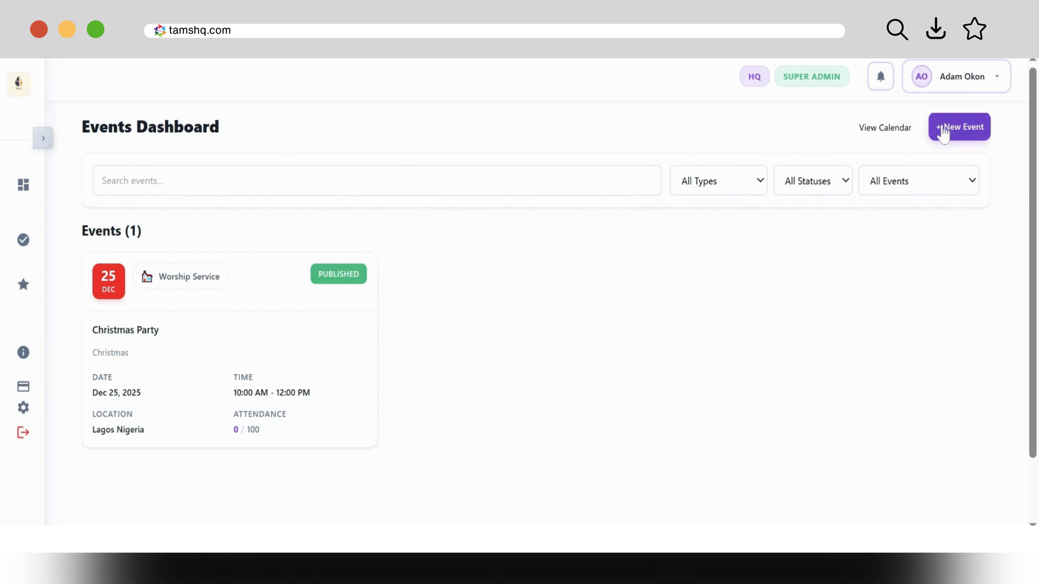
pyautogui.click(885, 130)
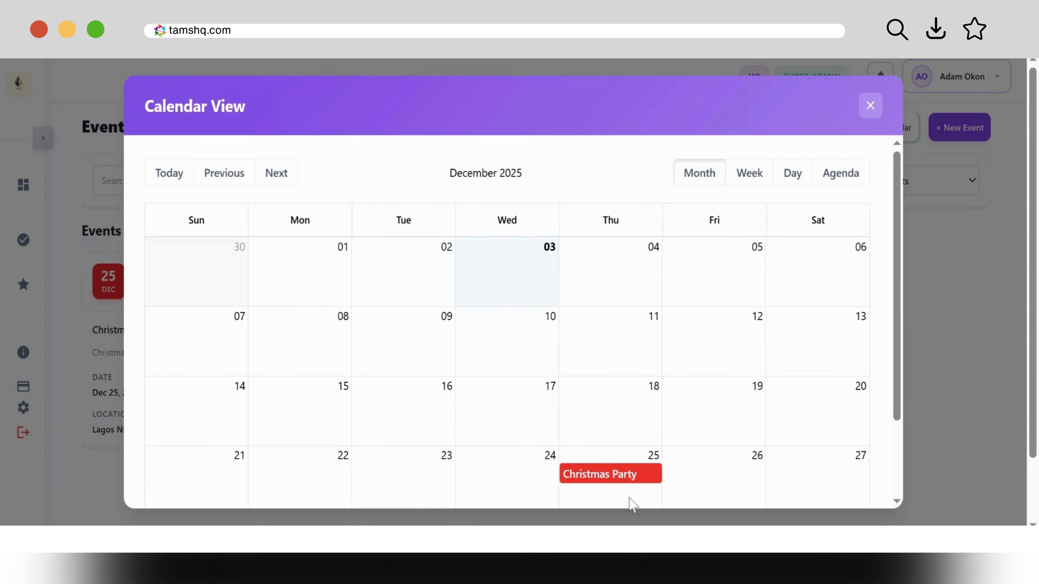
pyautogui.click(870, 106)
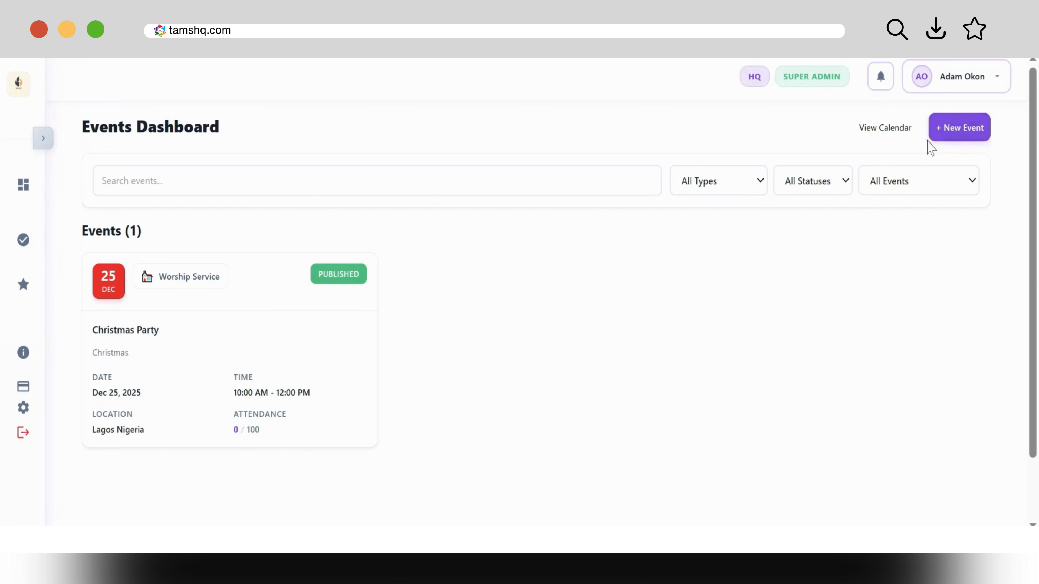
pyautogui.click(960, 127)
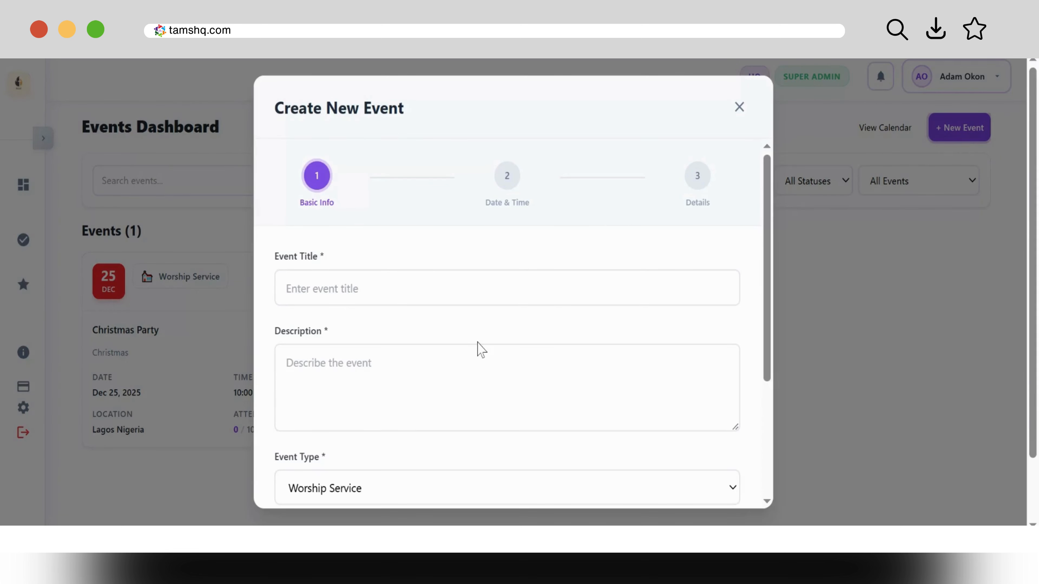
# Step: Close the Create New Event form without saving and open the All Events range filter
pyautogui.click(738, 108)
pyautogui.click(911, 191)
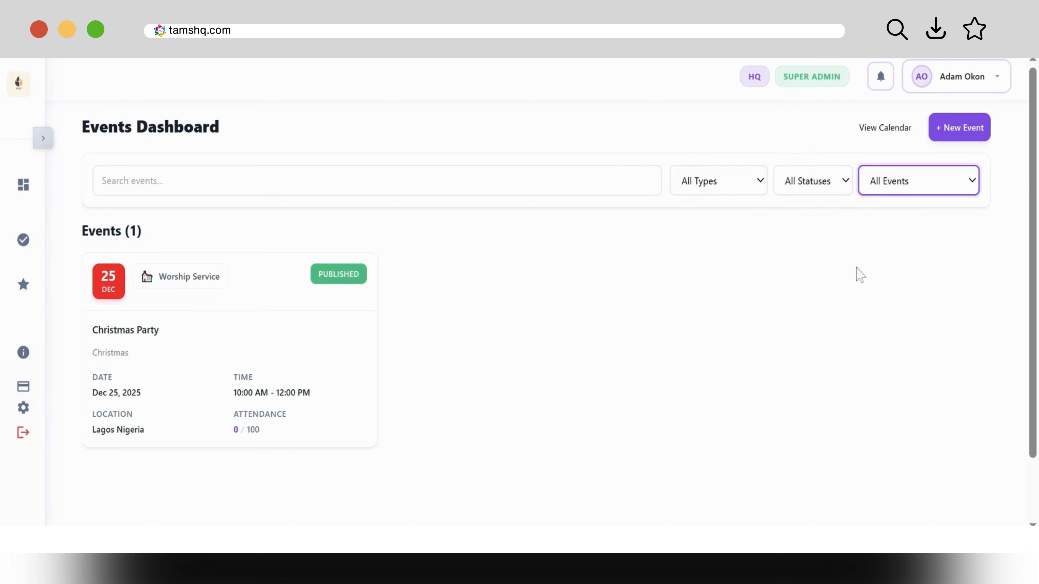
# Step: Start a new event titled 'Sunday Service Event' with a weekly Sunday service description
pyautogui.click(948, 128)
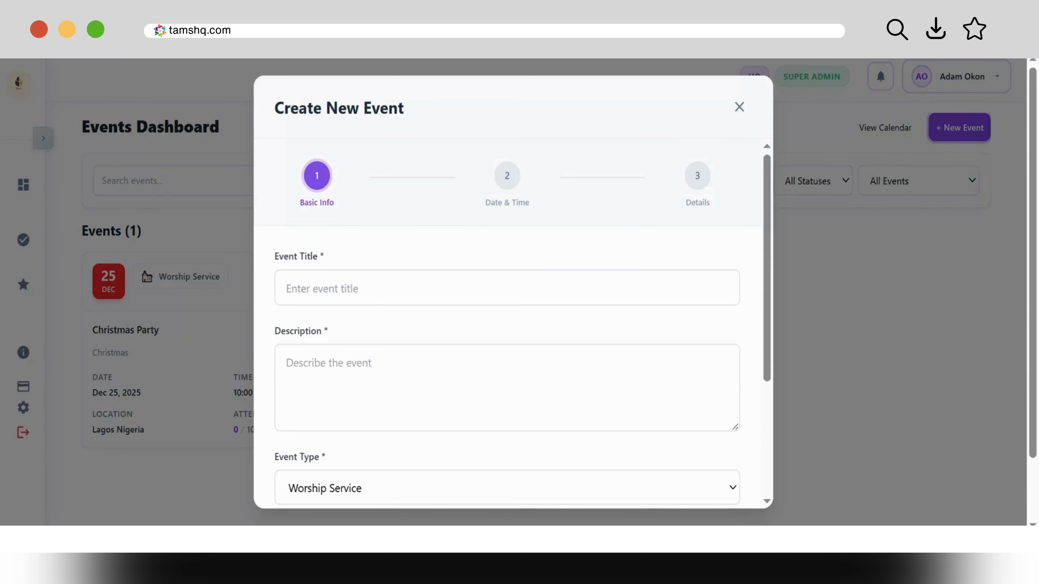
pyautogui.click(506, 289)
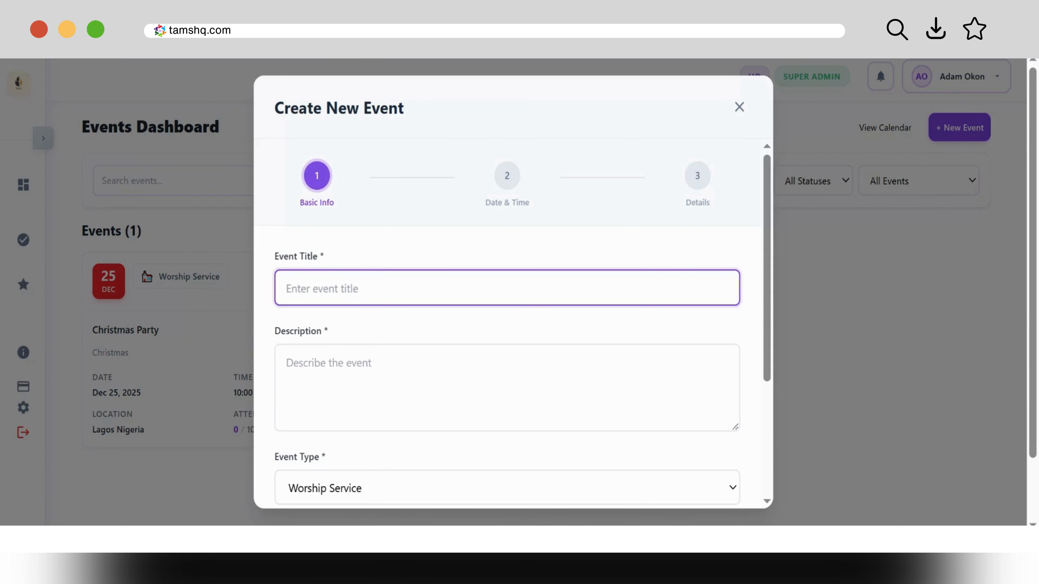
pyautogui.write('Sunday Service Event')
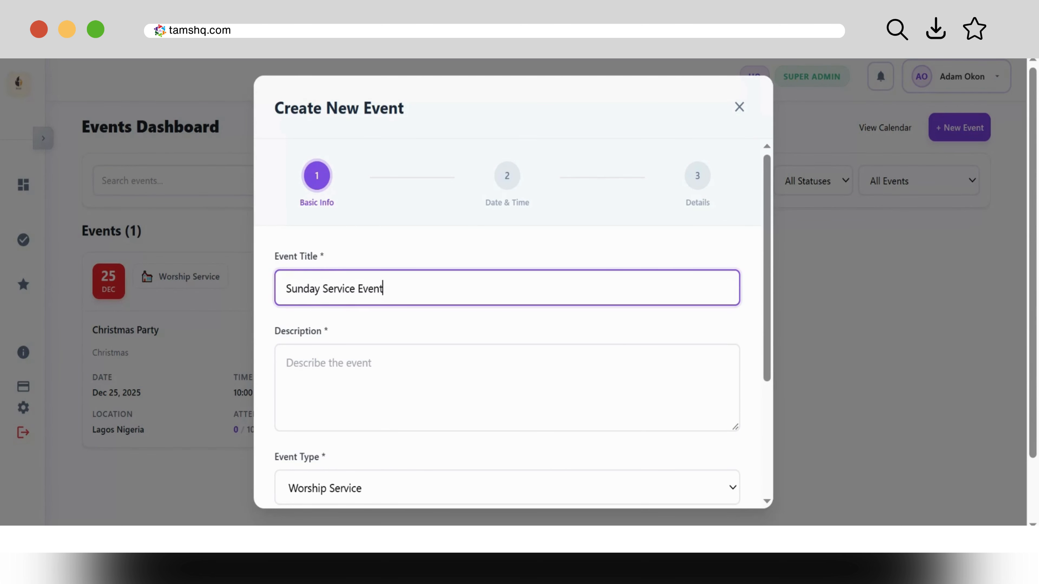
pyautogui.click(508, 387)
pyautogui.write('T')
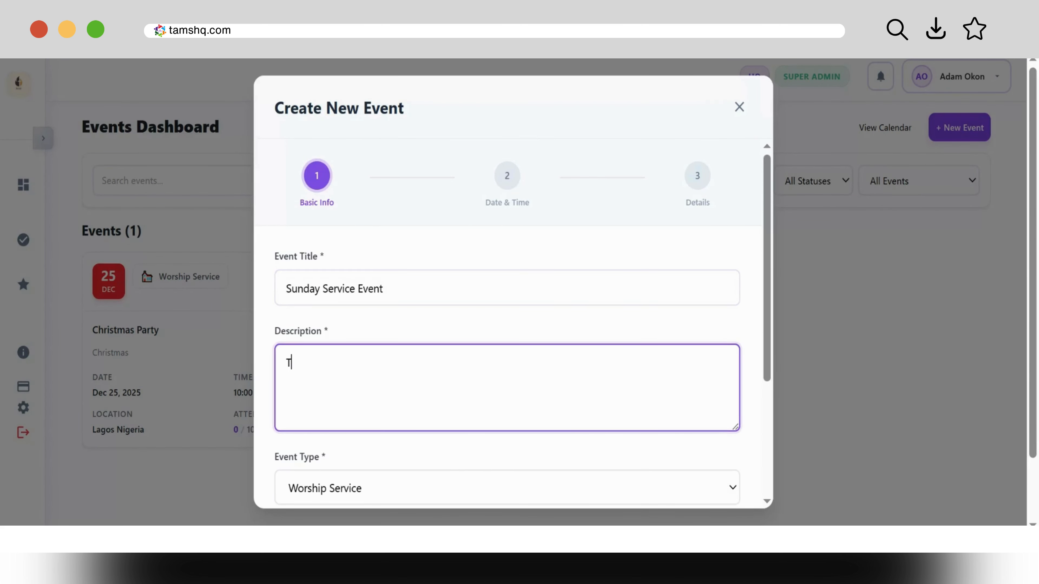
pyautogui.write('his is a weekly sunday ser')
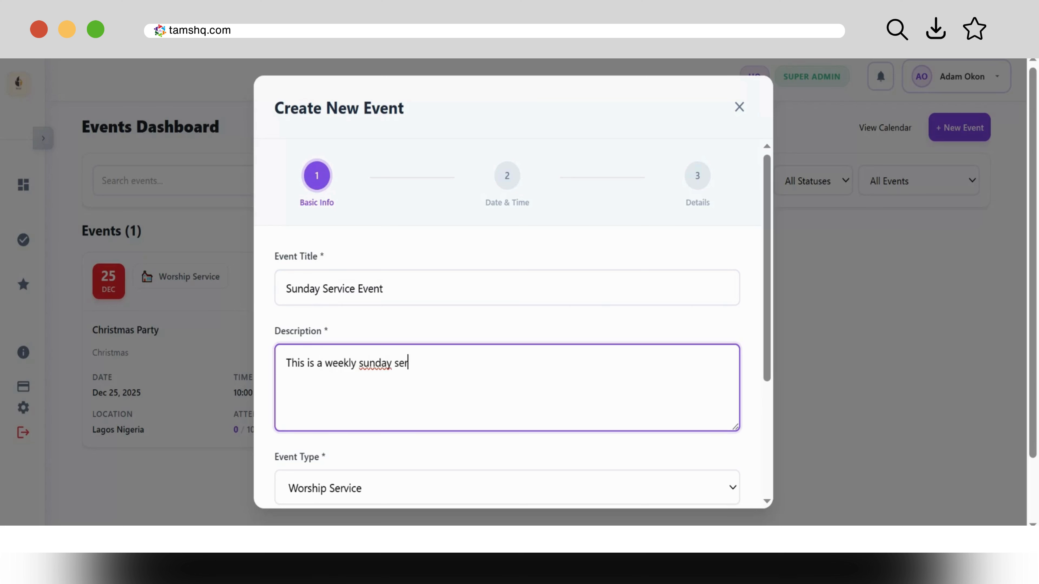
pyautogui.write('vi')
pyautogui.press('BackSpace')
pyautogui.press('BackSpace')
pyautogui.press('BackSpace')
pyautogui.press('BackSpace')
pyautogui.press('BackSpace')
pyautogui.press('BackSpace')
pyautogui.press('BackSpace')
pyautogui.press('BackSpace')
pyautogui.press('BackSpace')
pyautogui.press('BackSpace')
pyautogui.press('BackSpace')
pyautogui.press('BackSpace')
pyautogui.write('Sunday Service Event')
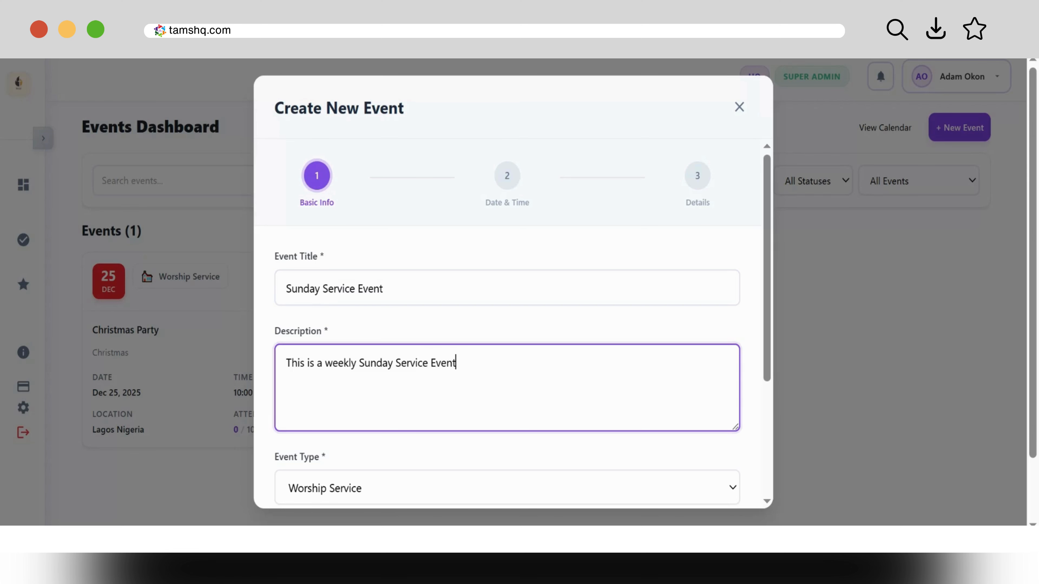
pyautogui.moveTo(768, 331); pyautogui.dragTo(773, 416)
pyautogui.click(527, 362)
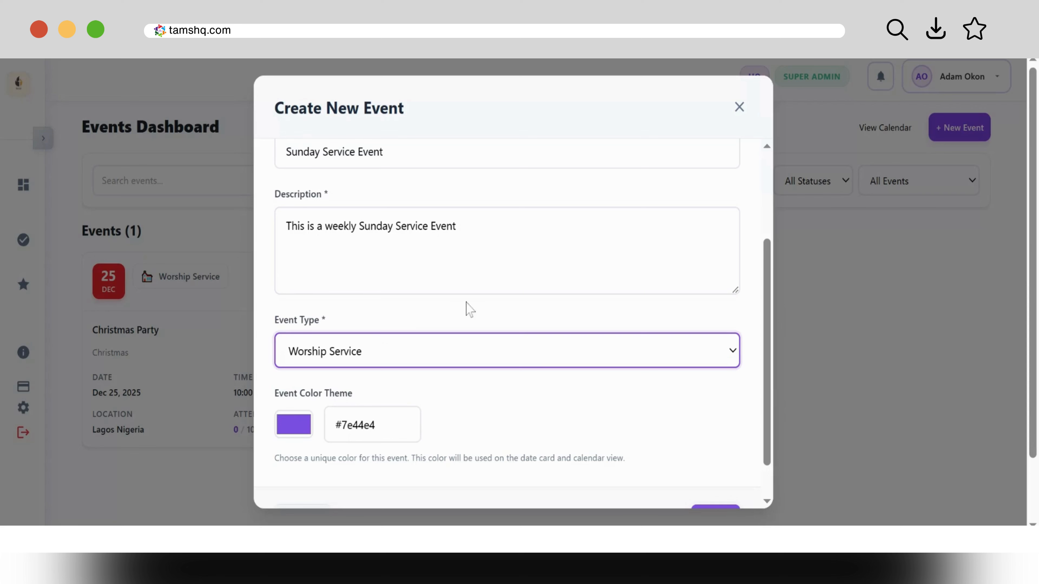
# Step: Set the event colour theme to blue #1160df and continue to the Date & Time step
pyautogui.scroll(-2, 656, 504)
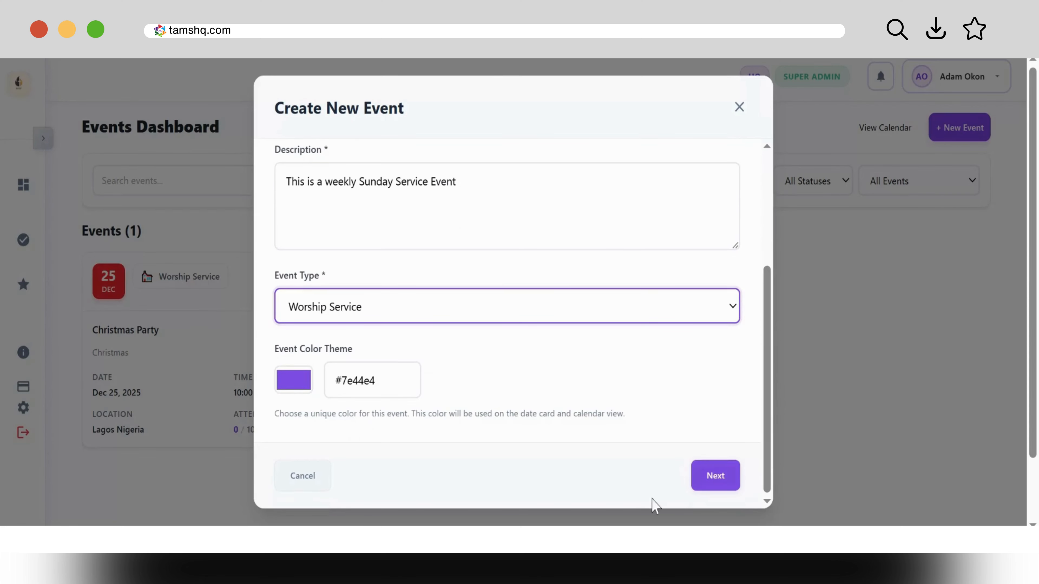
pyautogui.click(300, 387)
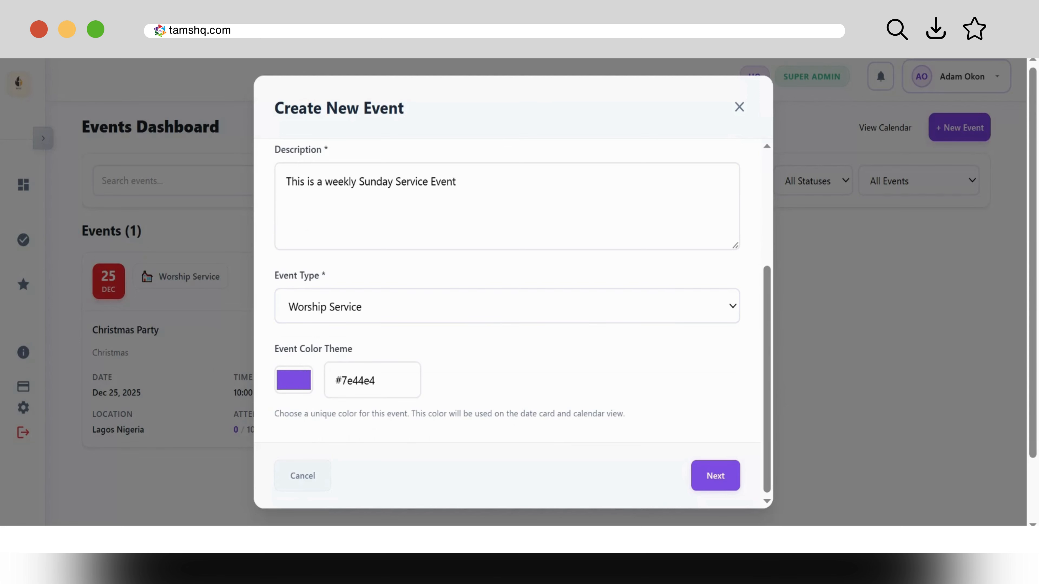
pyautogui.moveTo(379, 201); pyautogui.dragTo(411, 198)
pyautogui.moveTo(456, 326); pyautogui.dragTo(421, 286)
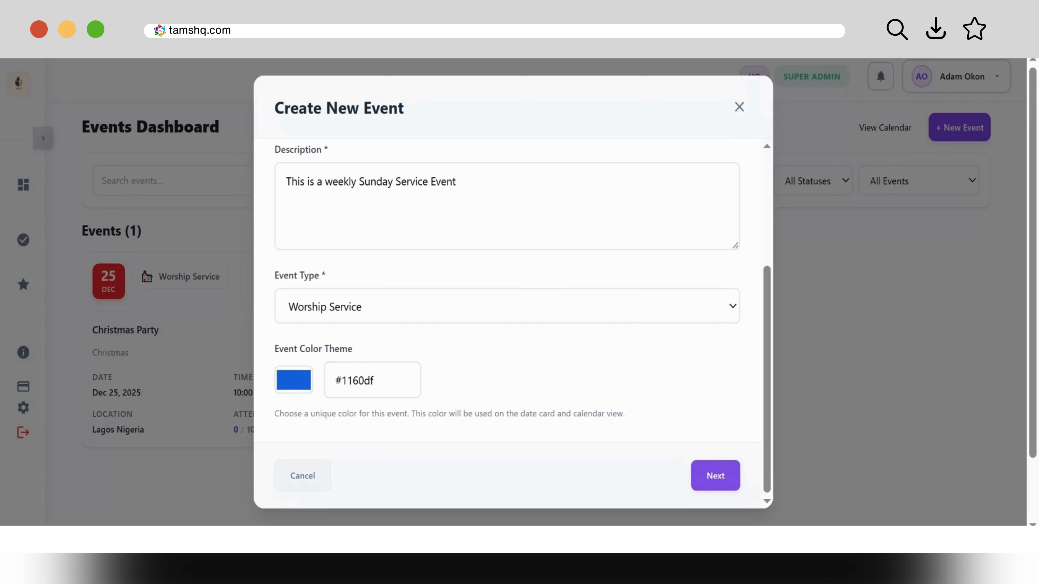
pyautogui.click(720, 477)
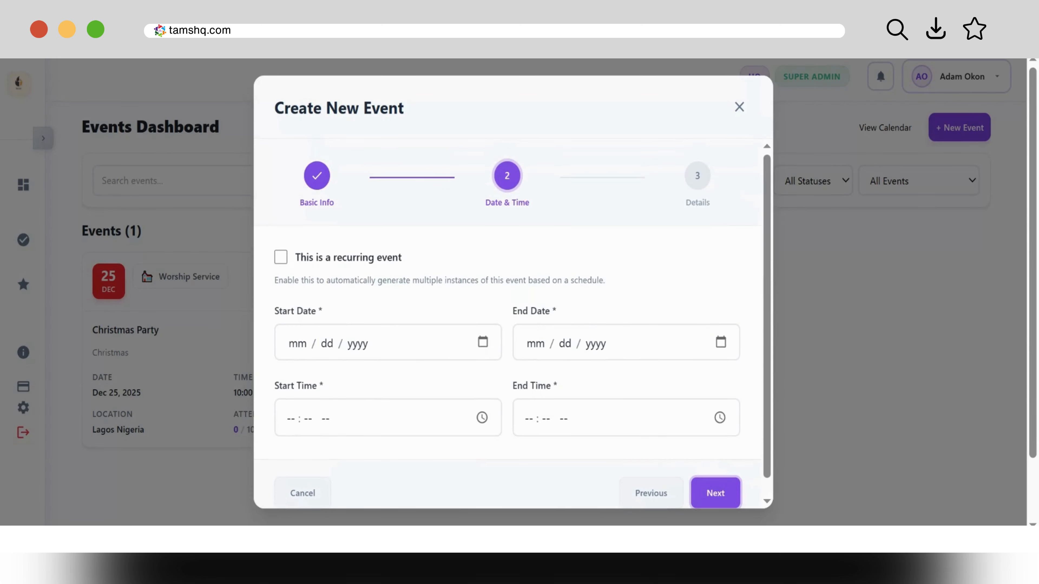
# Step: Make the event recurring, repeating weekly on Sunday
pyautogui.click(281, 257)
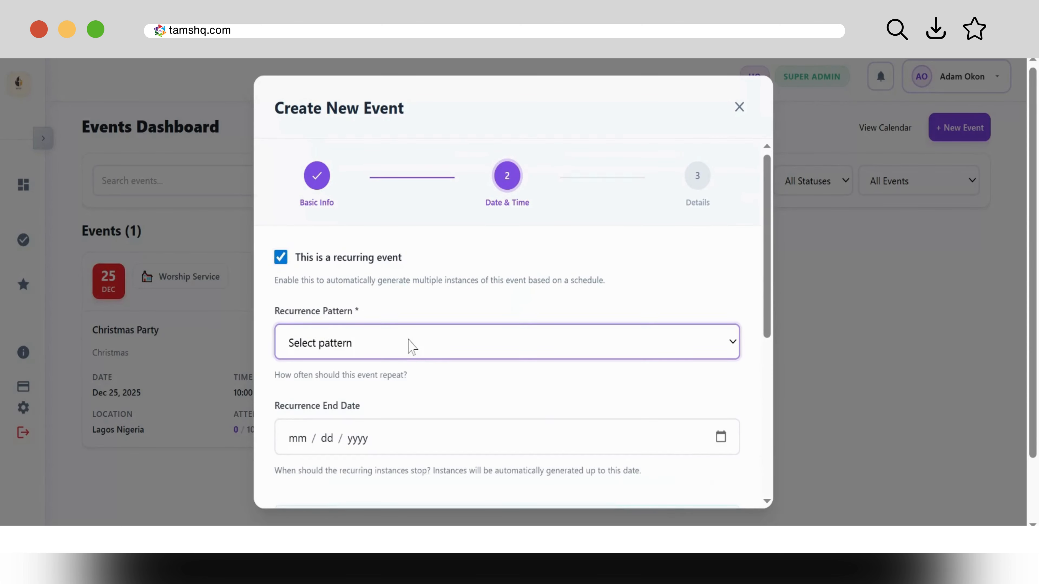
pyautogui.click(346, 423)
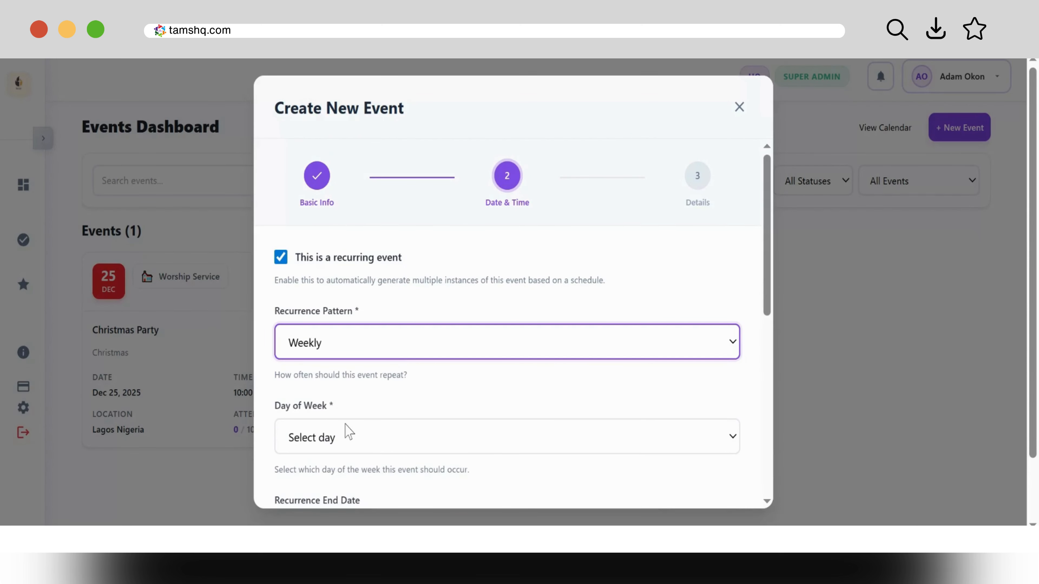
pyautogui.scroll(-2, 765, 259)
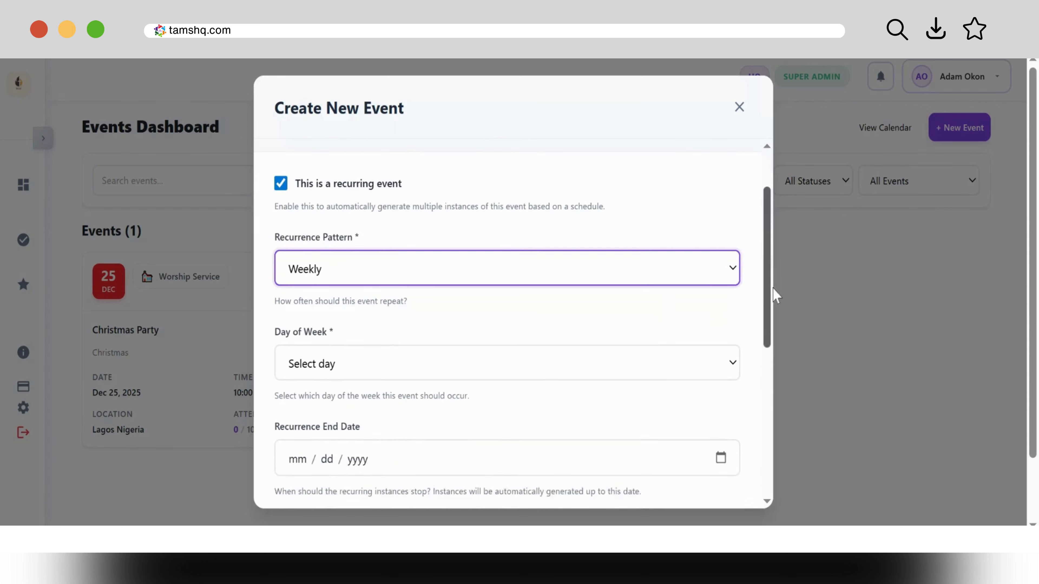
pyautogui.click(592, 353)
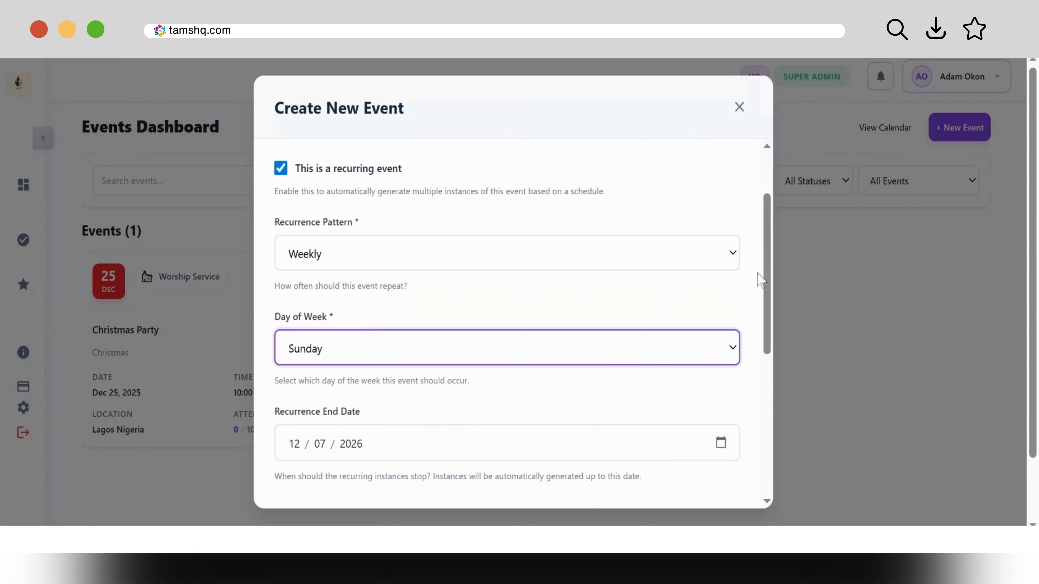
pyautogui.moveTo(765, 287); pyautogui.dragTo(749, 344)
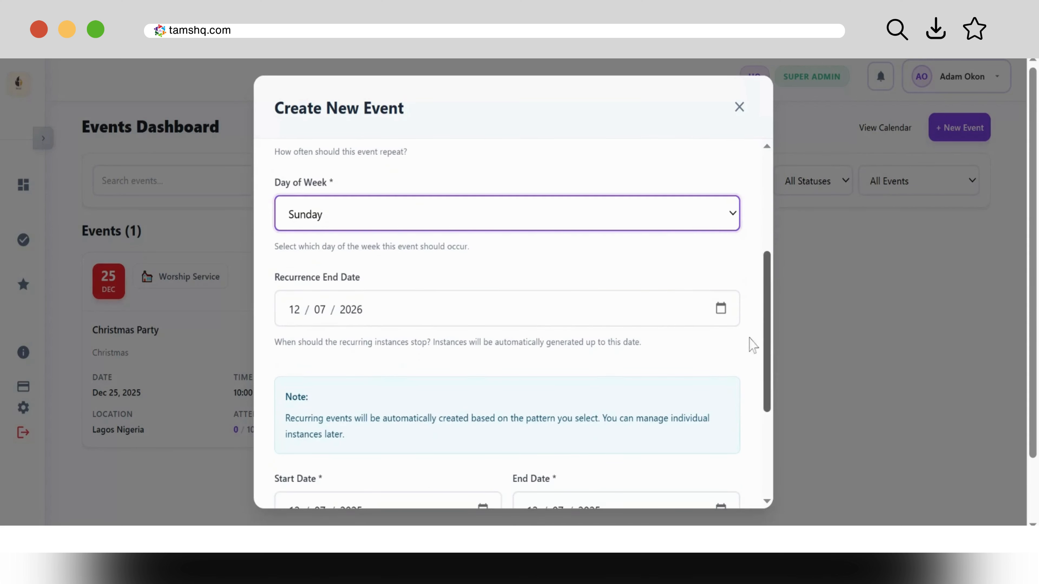
# Step: Set the recurrence end date to 12/13/2026 using the date picker
pyautogui.click(365, 310)
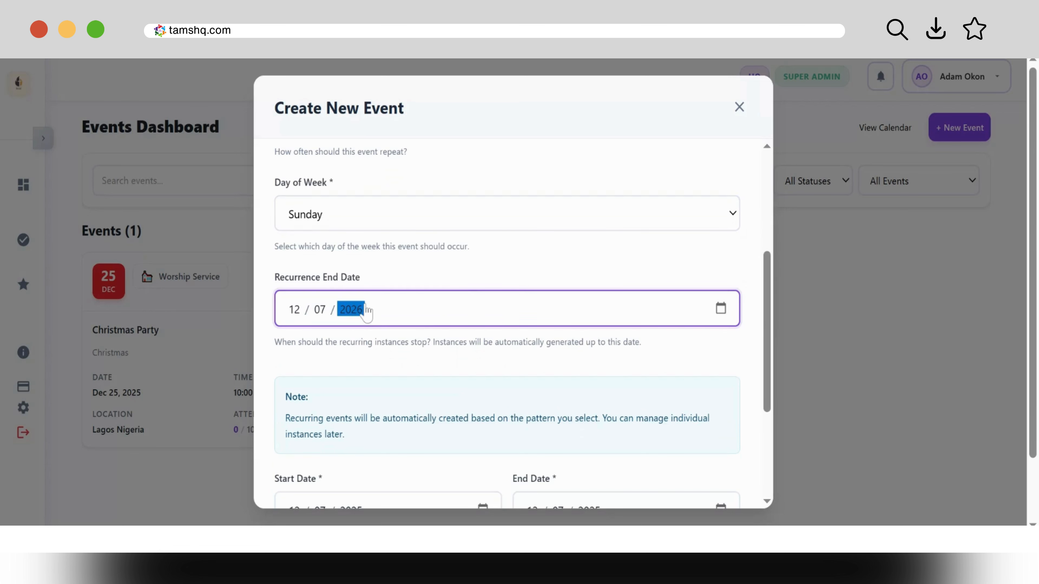
pyautogui.write('2')
pyautogui.write('40')
pyautogui.write('20')
pyautogui.write('2')
pyautogui.write('6')
pyautogui.click(297, 311)
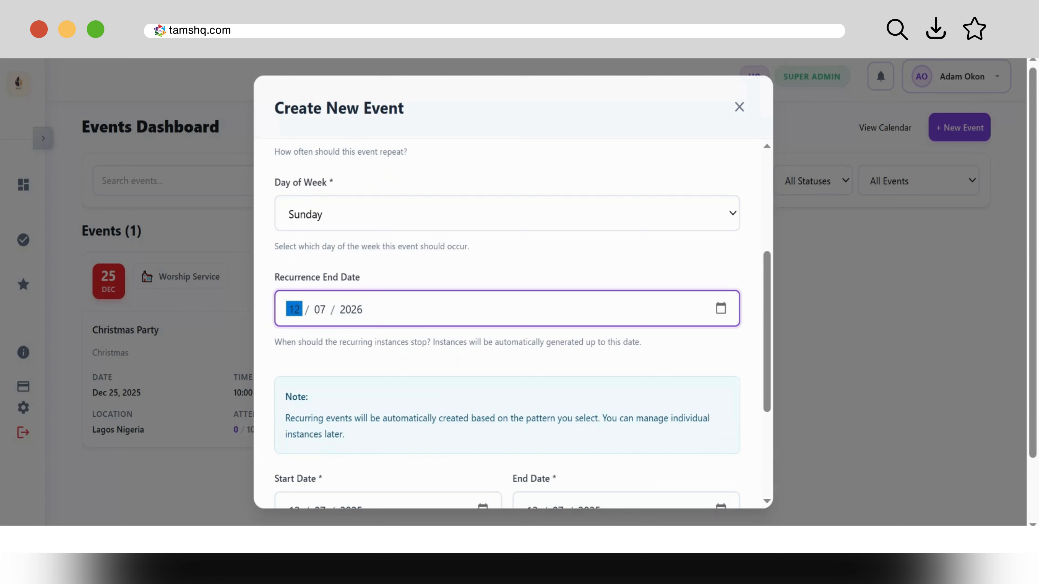
pyautogui.click(721, 312)
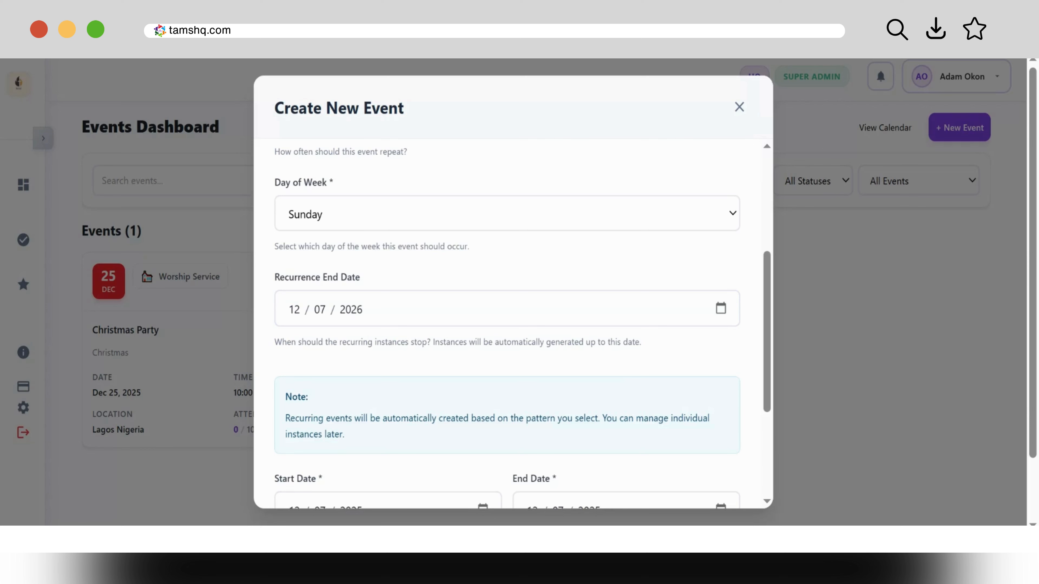
pyautogui.click(293, 428)
pyautogui.click(321, 310)
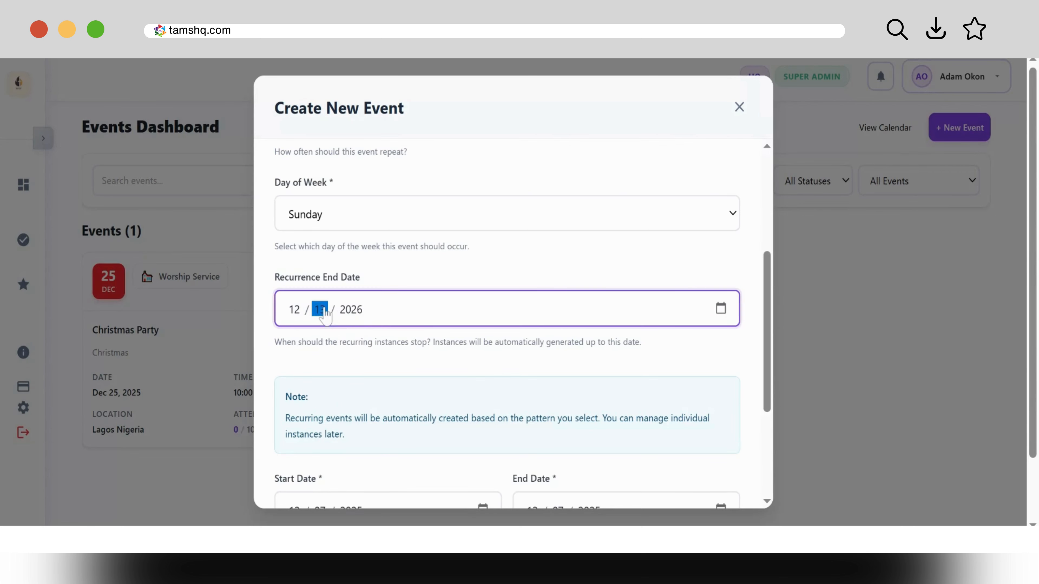
pyautogui.click(355, 310)
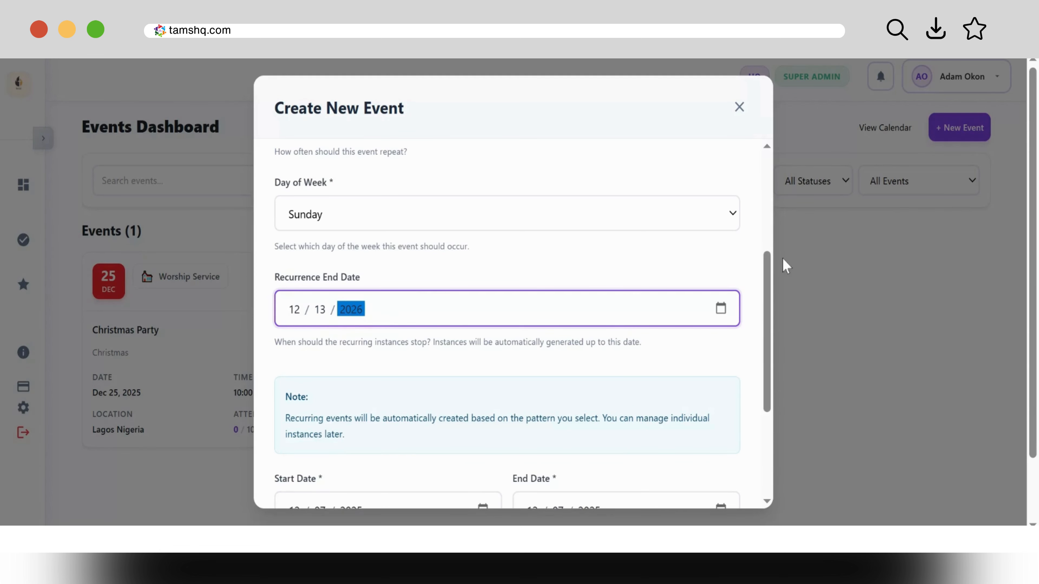
pyautogui.moveTo(767, 282); pyautogui.dragTo(769, 366)
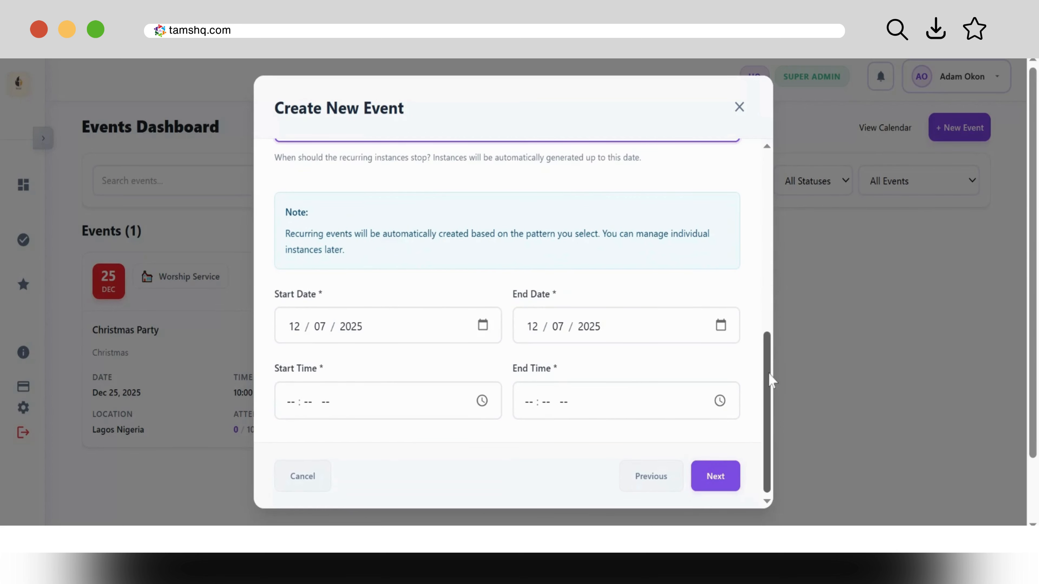
# Step: Change the recurrence end day to 27, so it ends on 12/27/2026
pyautogui.scroll(5, 771, 381)
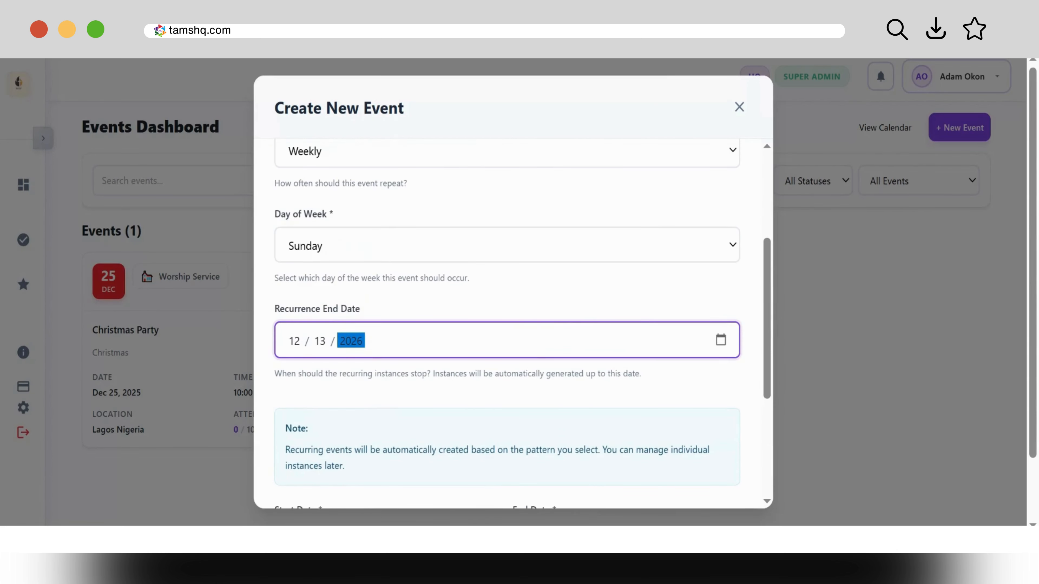
pyautogui.click(415, 303)
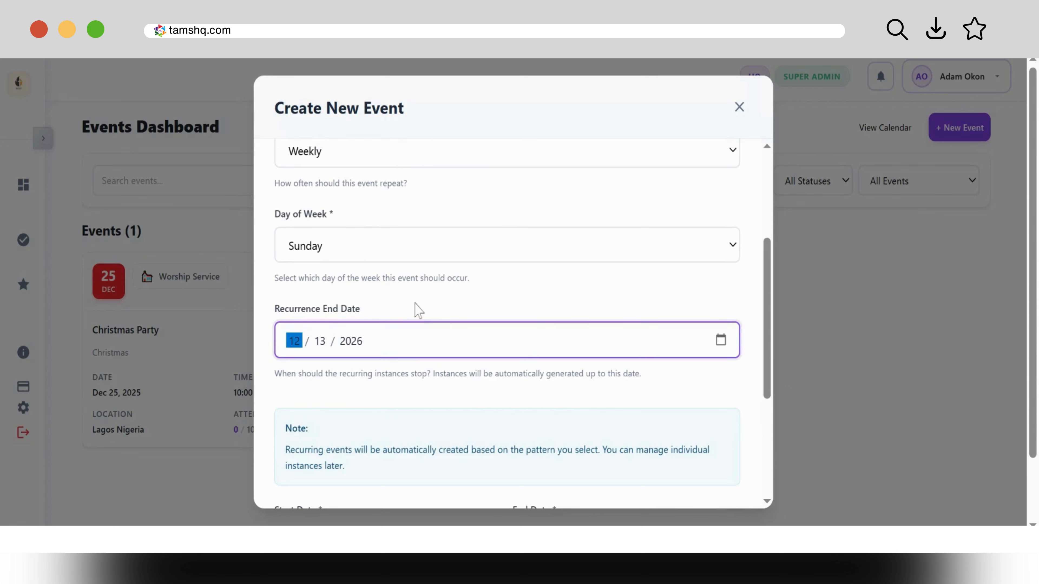
pyautogui.click(411, 401)
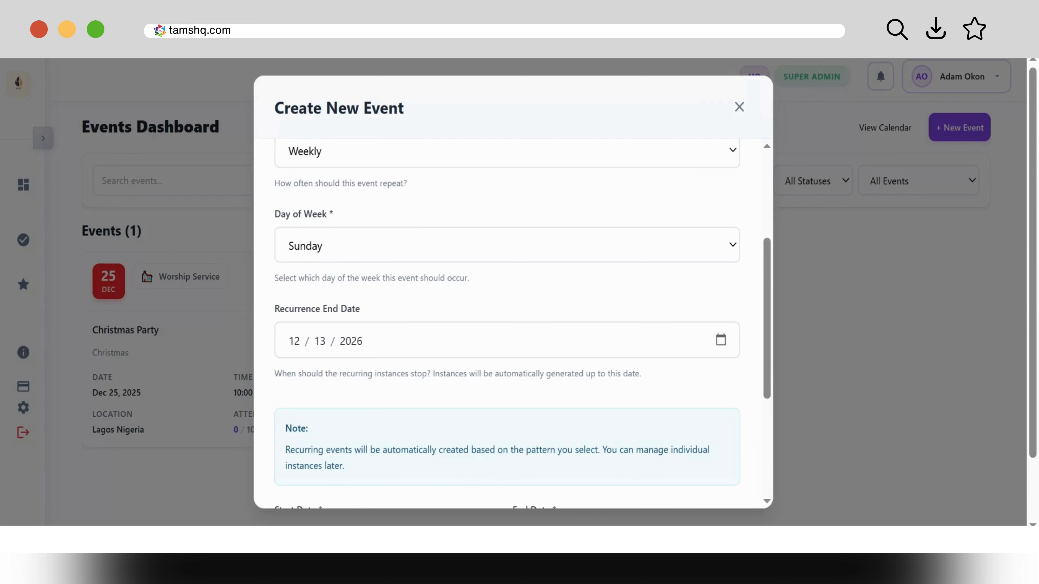
pyautogui.write('27')
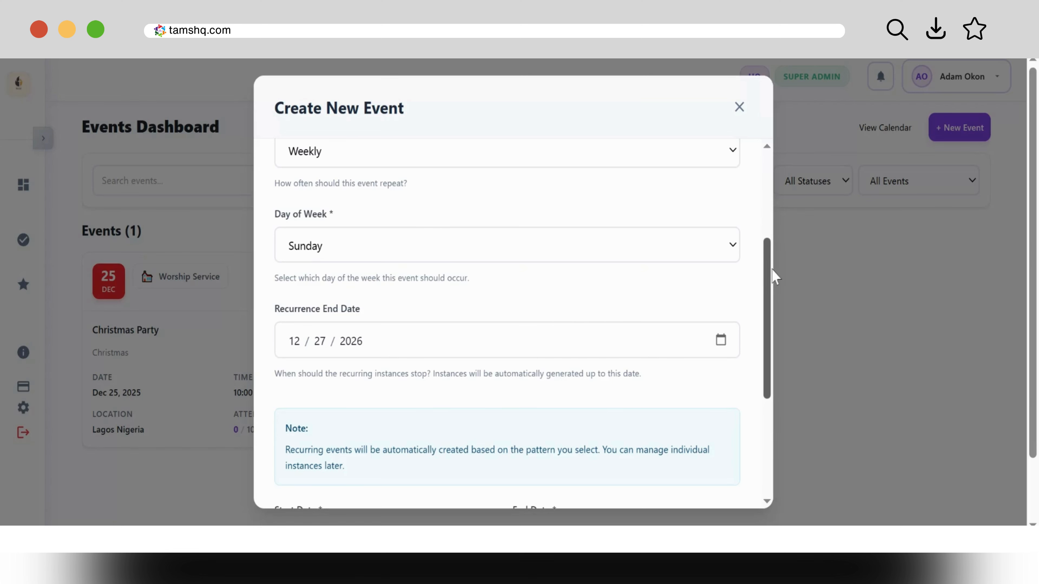
pyautogui.moveTo(771, 274)
pyautogui.mouseDown()
pyautogui.moveTo(771, 383)
pyautogui.moveTo(769, 286)
pyautogui.mouseUp()
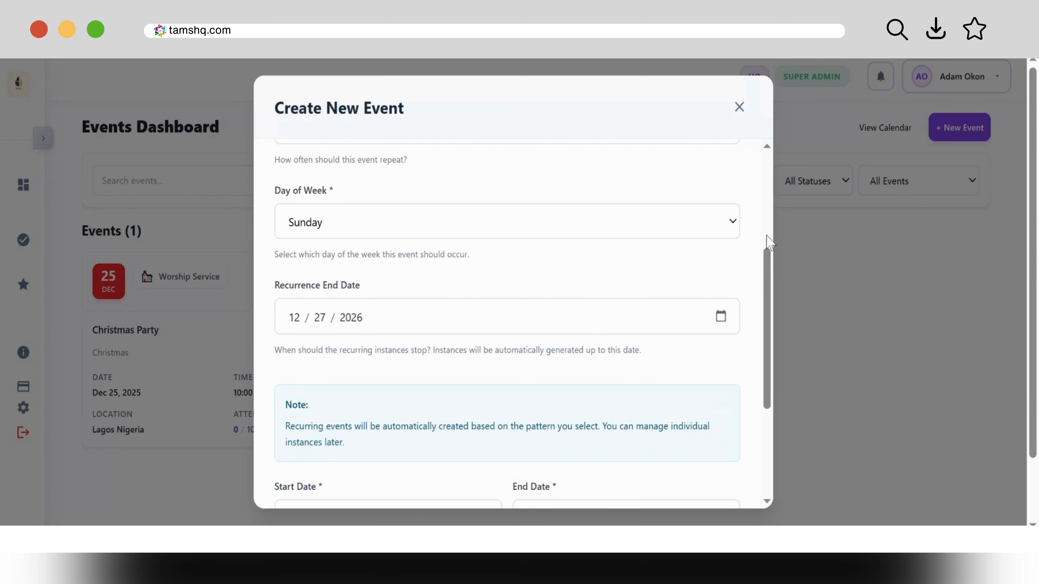
pyautogui.moveTo(771, 268); pyautogui.dragTo(765, 371)
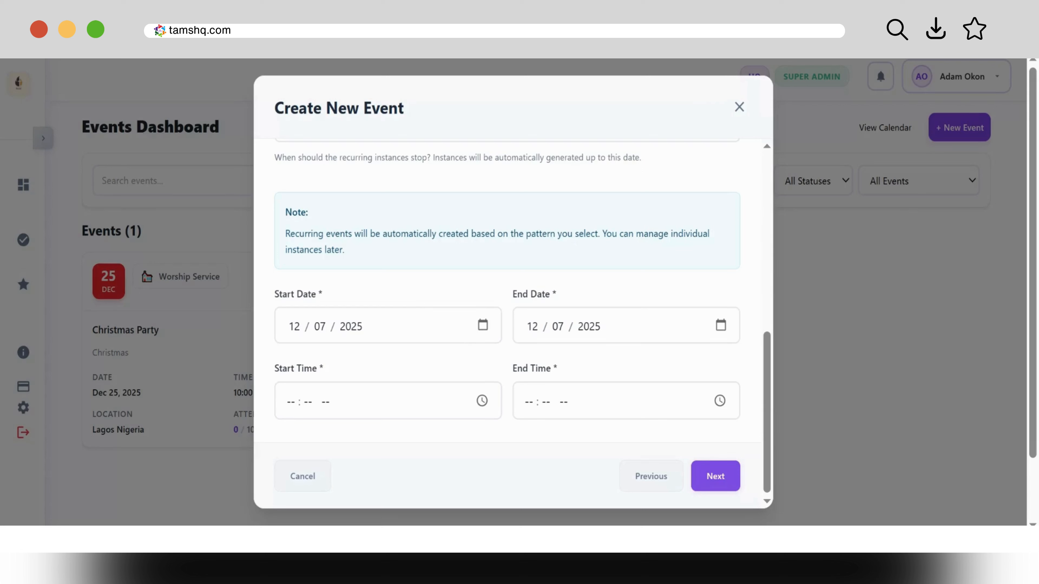
# Step: Set both the event's start and end dates to 12/14/2025
pyautogui.click(338, 328)
pyautogui.click(533, 329)
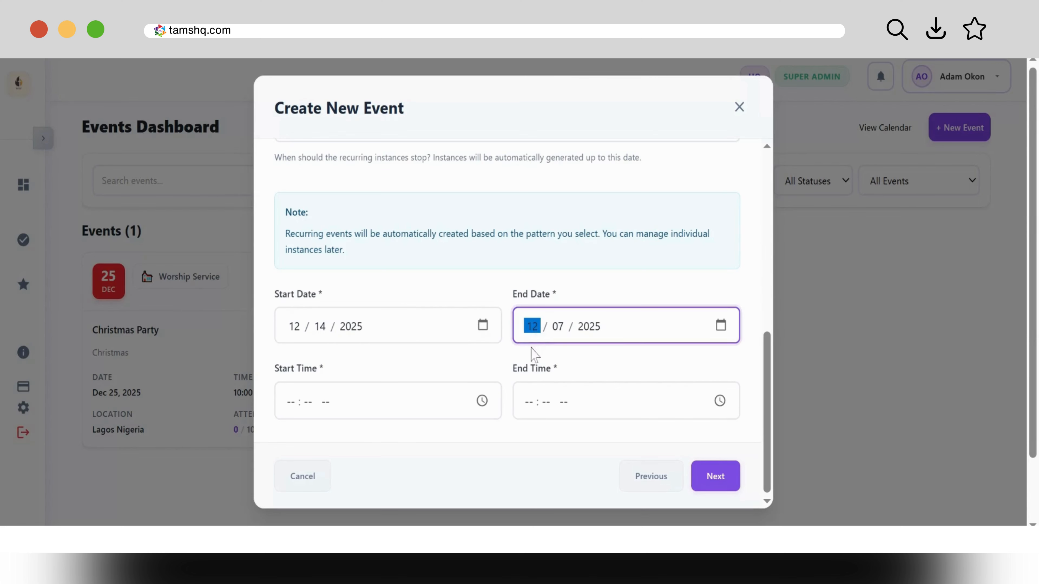
pyautogui.click(721, 328)
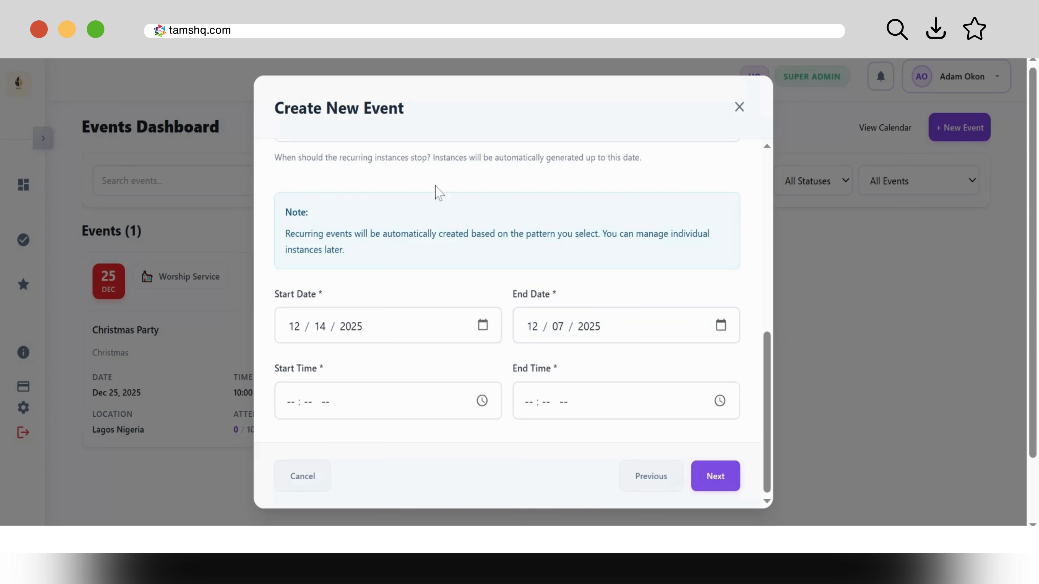
pyautogui.click(531, 209)
# Step: Set the event time to 08:00 AM – 04:00 PM and advance to Details
pyautogui.click(291, 405)
pyautogui.write('08')
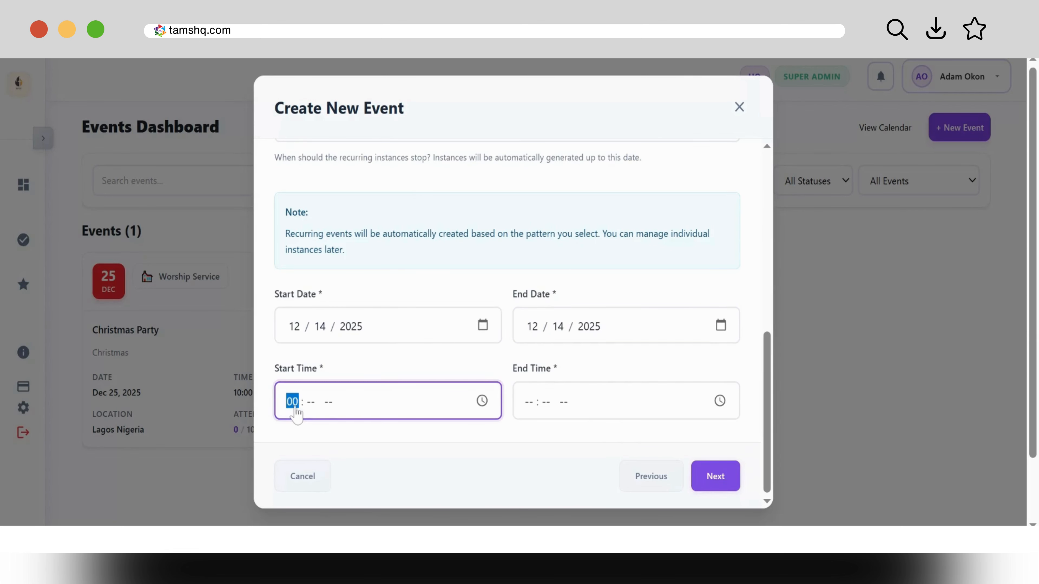
pyautogui.write('00a')
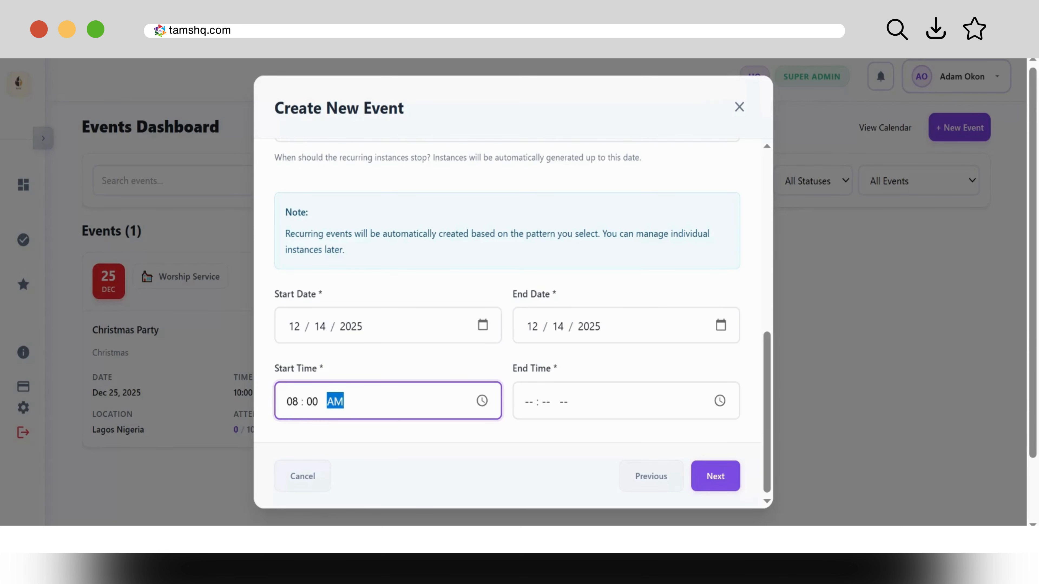
pyautogui.click(527, 407)
pyautogui.write('040')
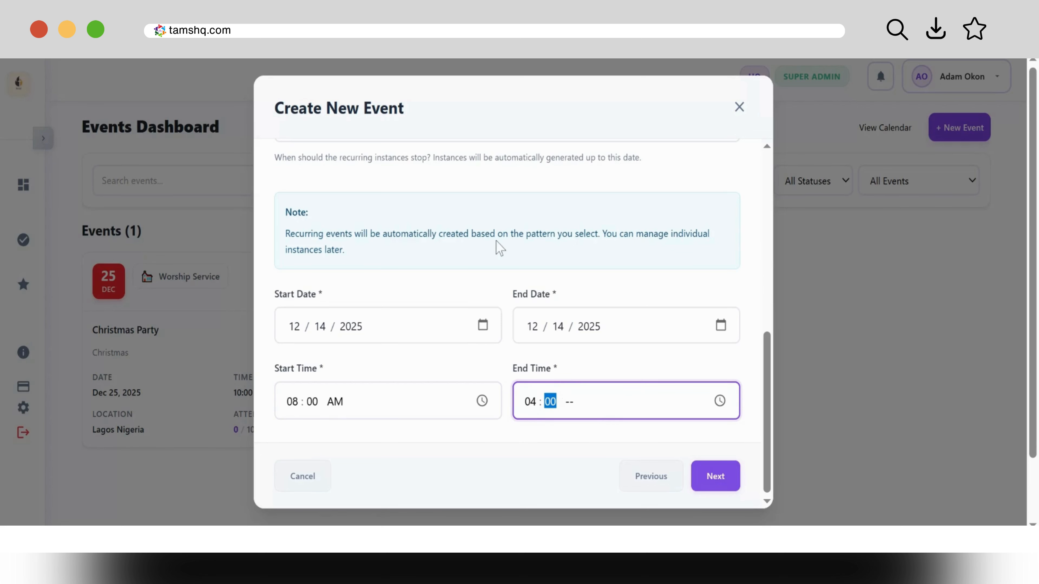
pyautogui.click(571, 402)
pyautogui.press('p')
pyautogui.click(717, 476)
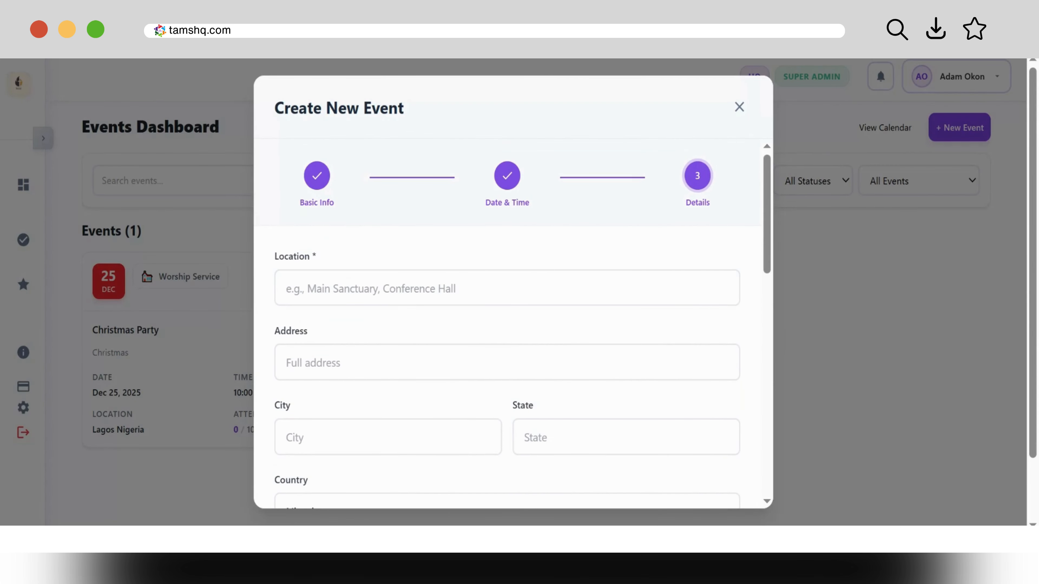
# Step: Enter location 'My Church', address 'My Address', city 'My City' and state 'My State'
pyautogui.click(507, 288)
pyautogui.write('M')
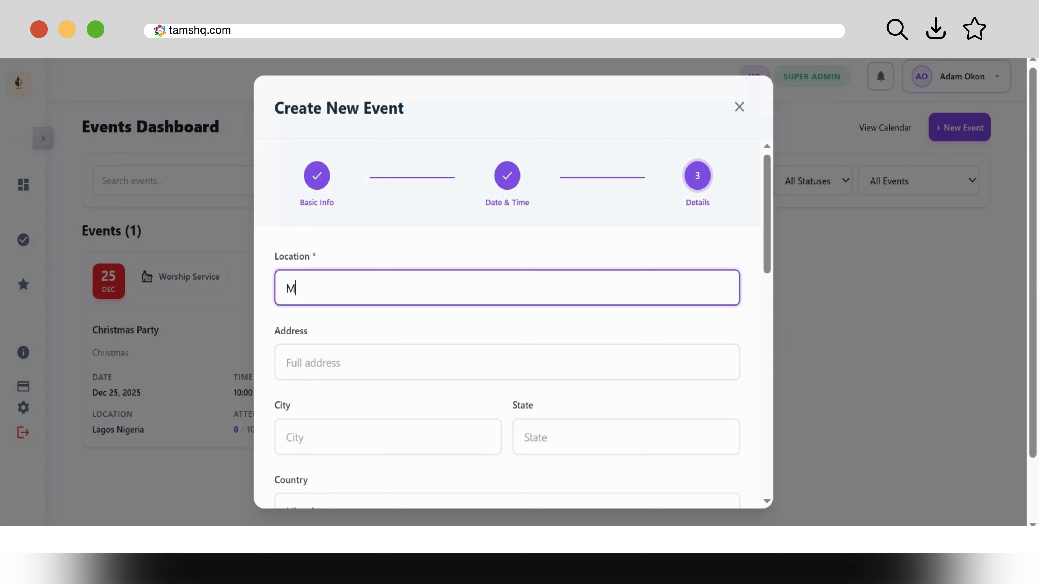
pyautogui.write('y Church')
pyautogui.press('Tab')
pyautogui.write('My Address')
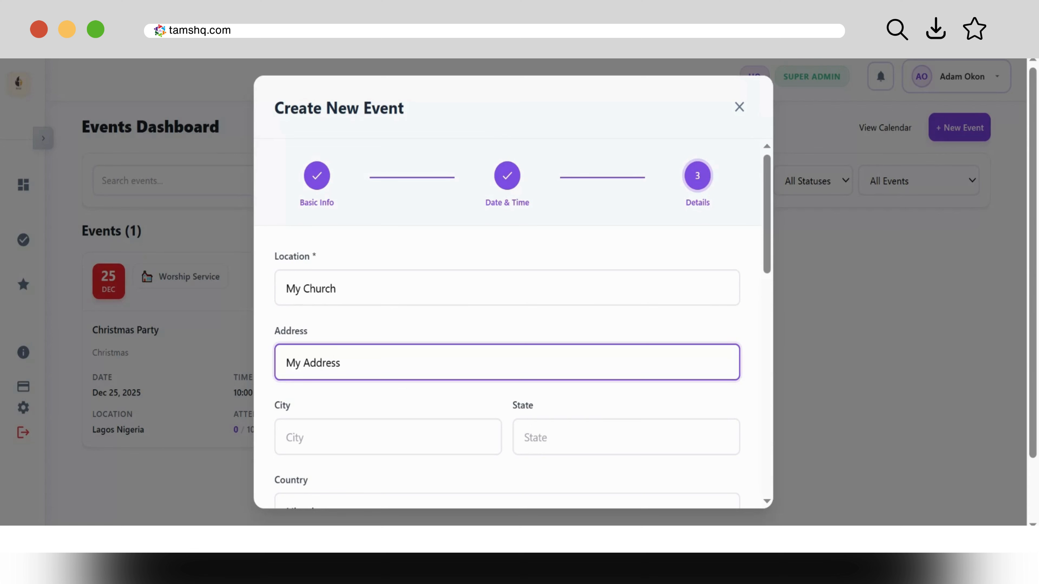
pyautogui.press('Tab')
pyautogui.write('My City')
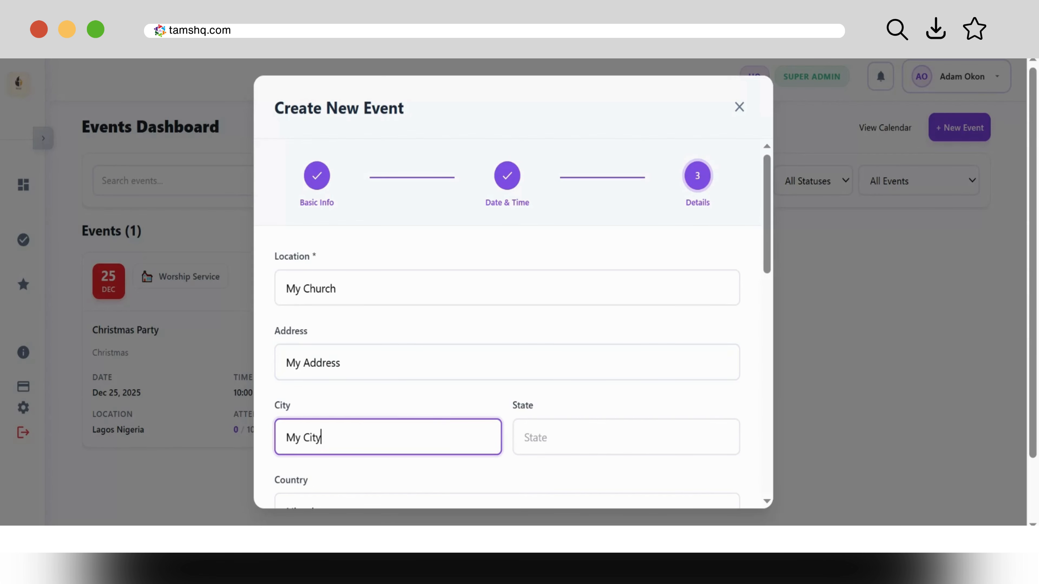
pyautogui.press('Tab')
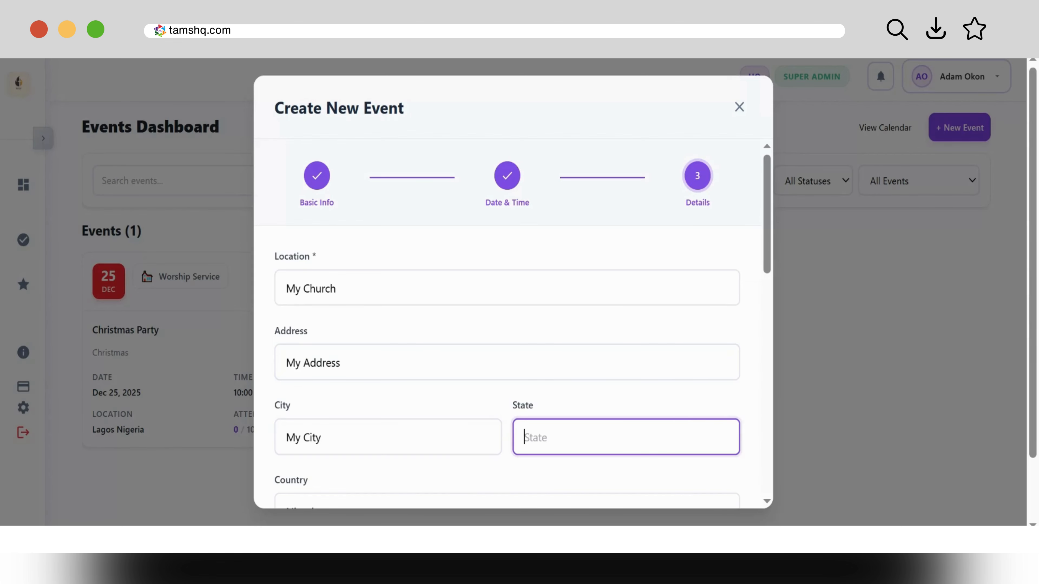
pyautogui.write('My State')
pyautogui.scroll(-5, 507, 323)
pyautogui.scroll(-3, 507, 323)
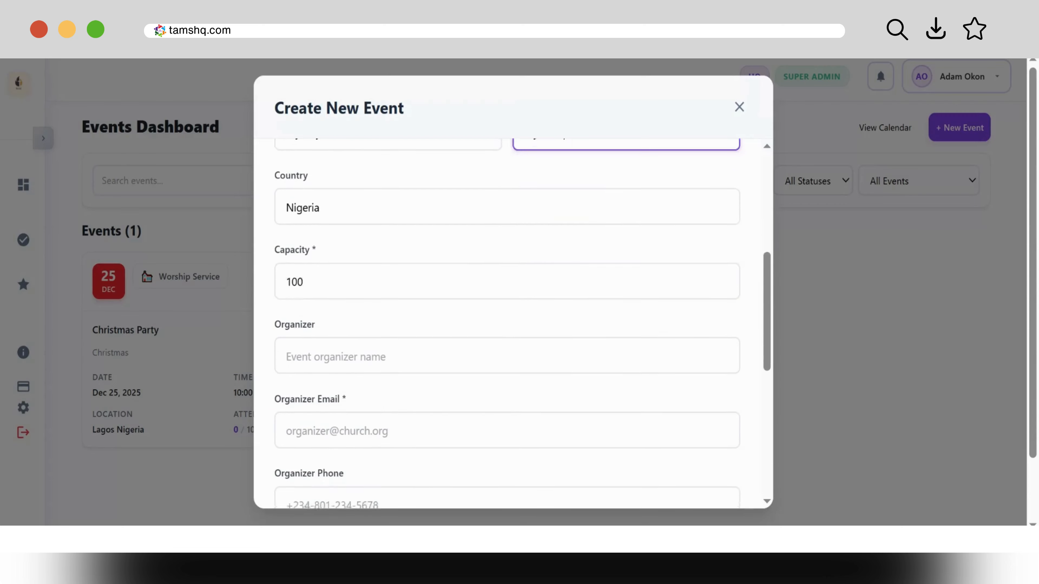
# Step: Fill in the organizer's name, e-mail address and phone number
pyautogui.click(507, 329)
pyautogui.write('Me')
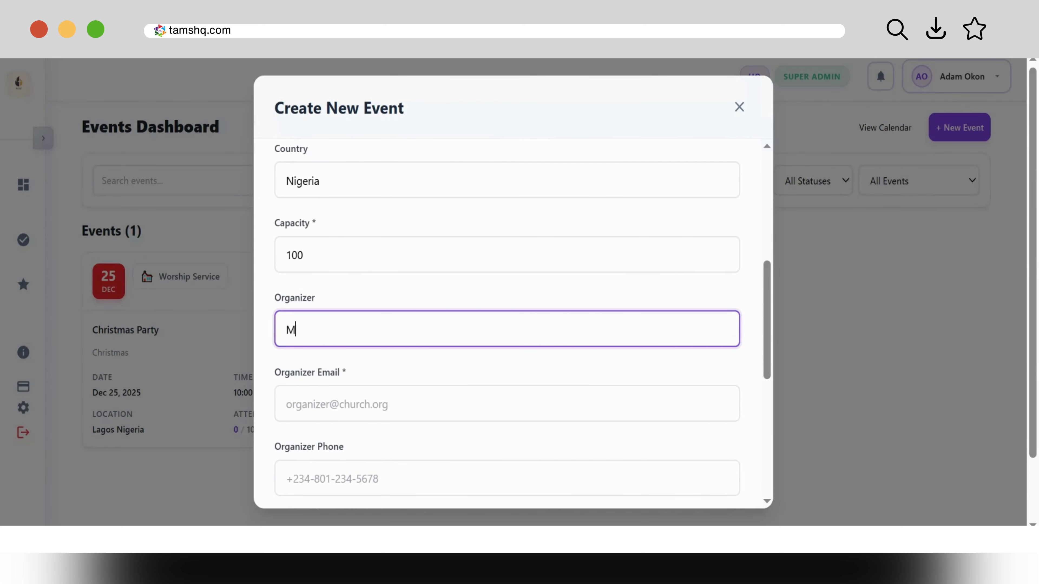
pyautogui.press('BackSpace')
pyautogui.press('BackSpace')
pyautogui.write('Mr. Adam')
pyautogui.press('Tab')
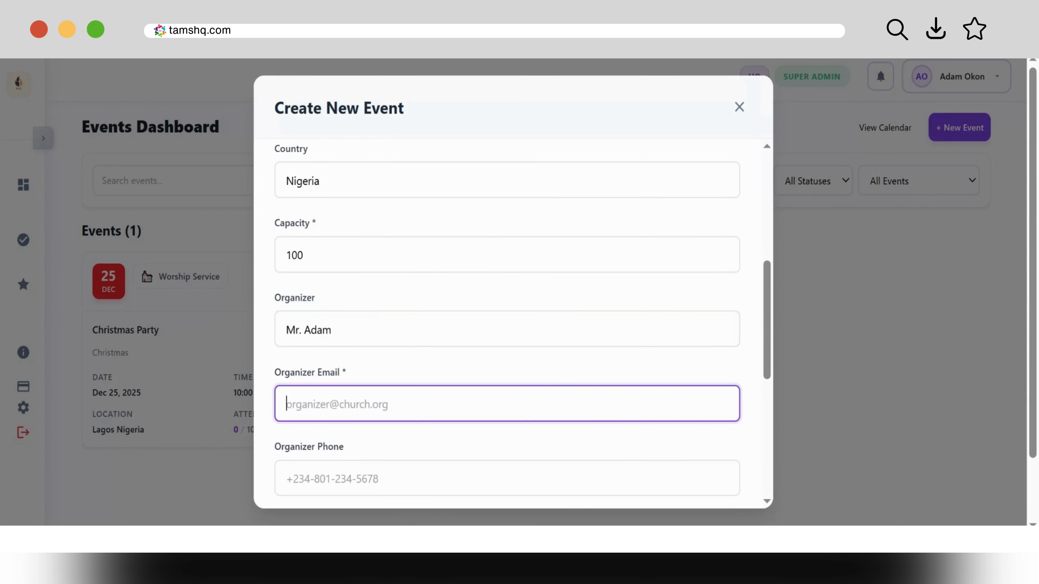
pyautogui.write('Mr adm')
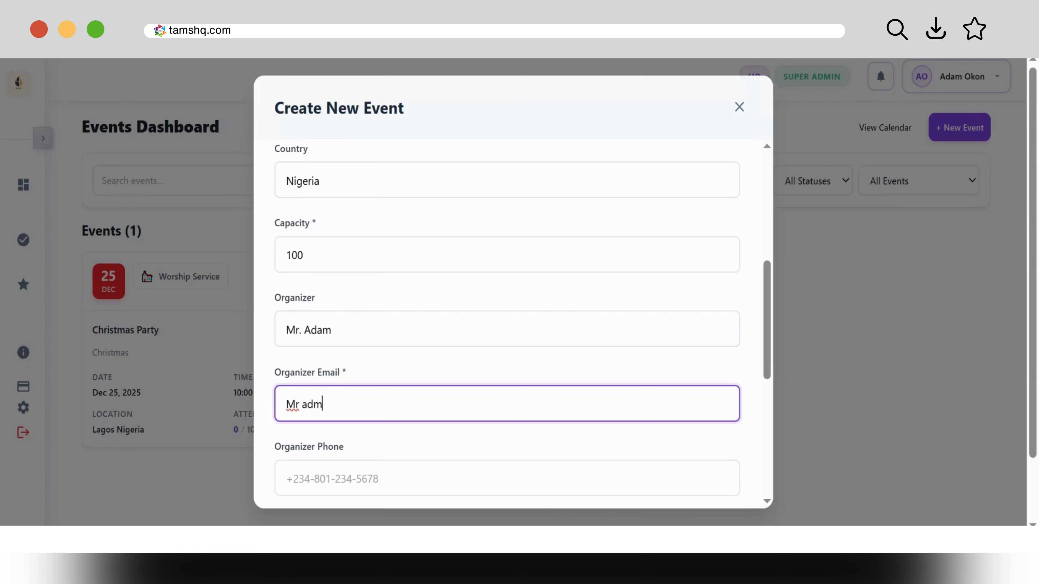
pyautogui.press('BackSpace')
pyautogui.press('BackSpace')
pyautogui.press('BackSpace')
pyautogui.press('BackSpace')
pyautogui.press('BackSpace')
pyautogui.press('BackSpace')
pyautogui.write('Adma')
pyautogui.press('BackSpace')
pyautogui.press('BackSpace')
pyautogui.write('am@gmai')
pyautogui.press('BackSpace')
pyautogui.press('BackSpace')
pyautogui.press('BackSpace')
pyautogui.press('BackSpace')
pyautogui.press('BackSpace')
pyautogui.press('BackSpace')
pyautogui.press('BackSpace')
pyautogui.press('BackSpace')
pyautogui.press('BackSpace')
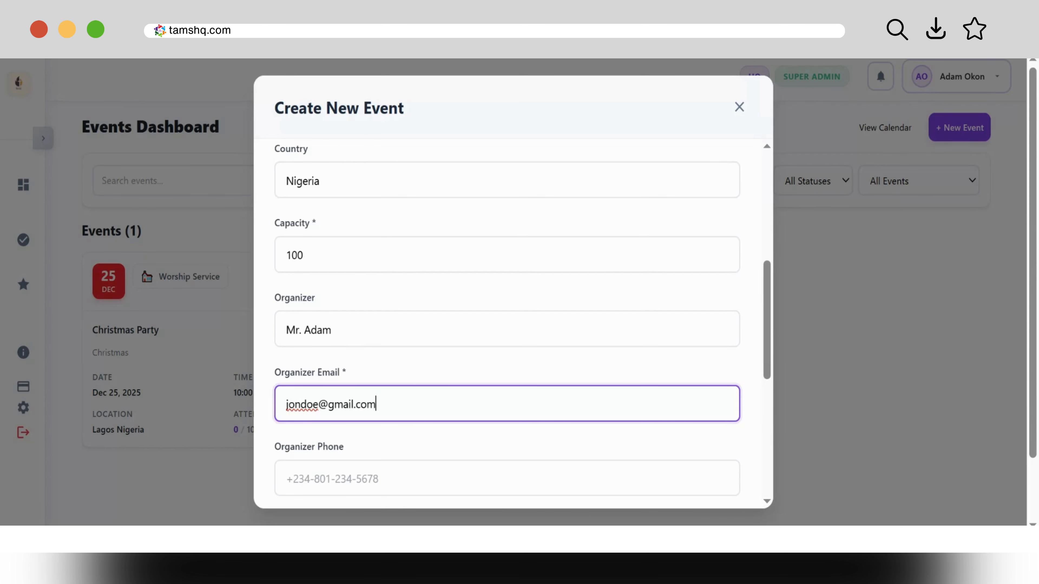
pyautogui.press('Tab')
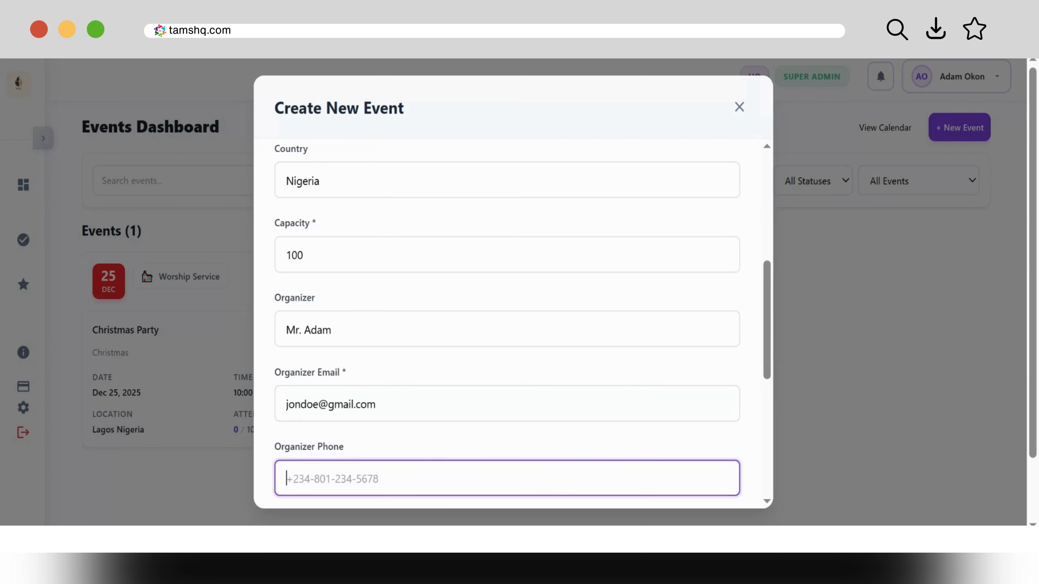
pyautogui.write('12345678')
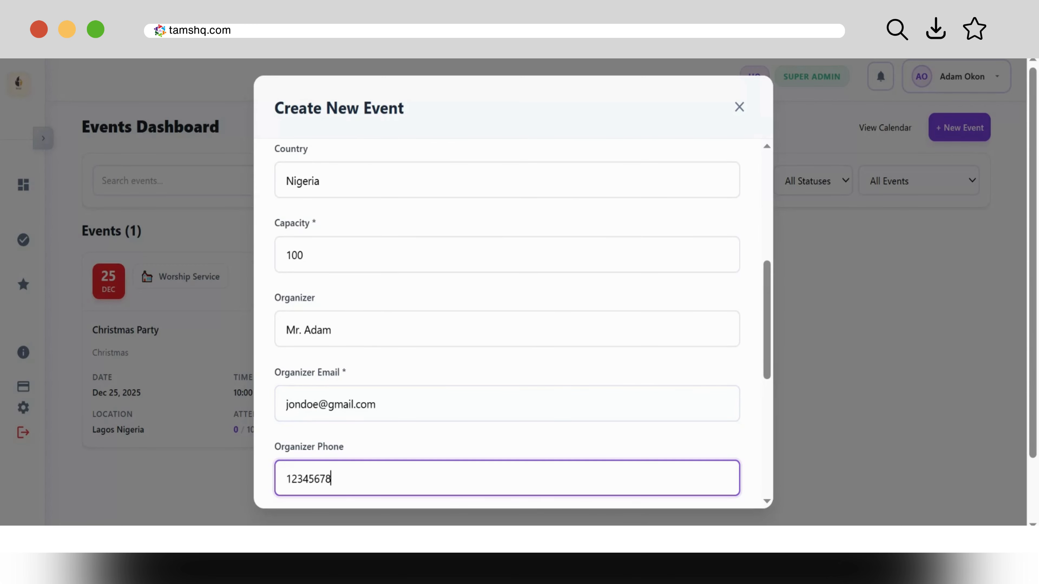
# Step: Review the end of Details: public on, registration off, cost 0 NGN; select the Cost field
pyautogui.scroll(-1, 508, 323)
pyautogui.scroll(-5, 507, 324)
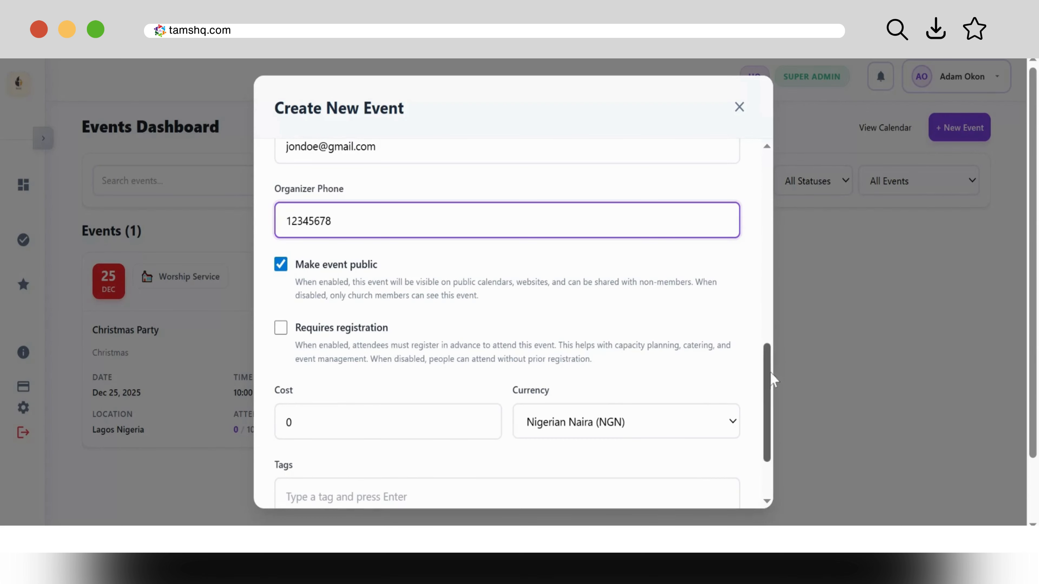
pyautogui.moveTo(772, 382); pyautogui.dragTo(763, 415)
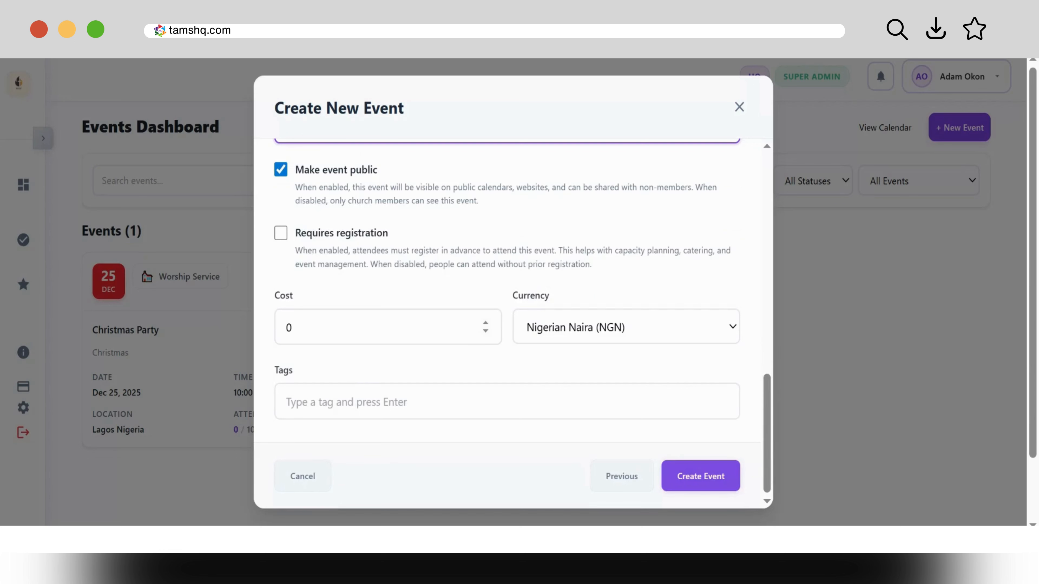
pyautogui.click(293, 327)
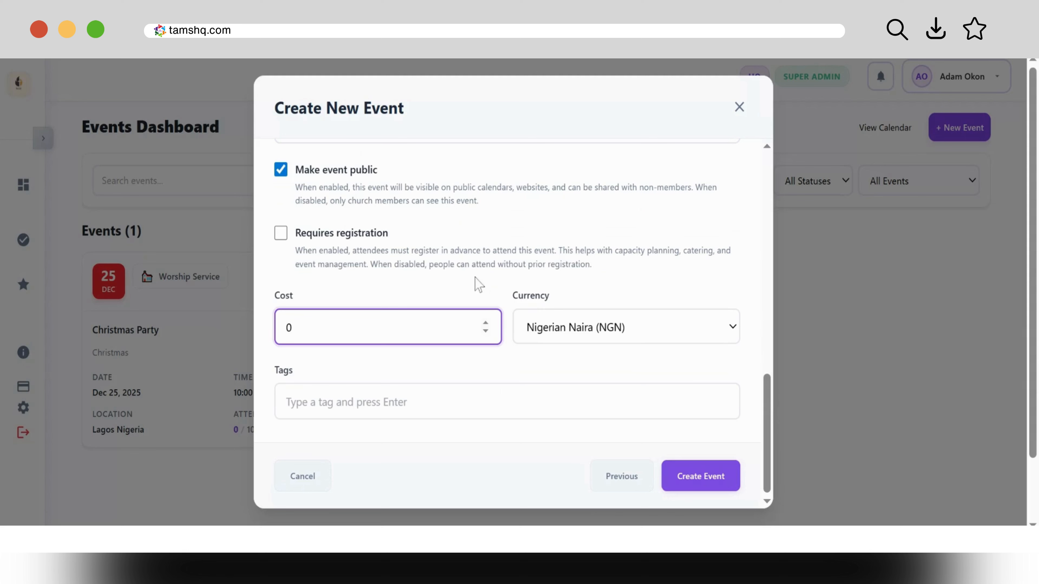
# Step: Set the event cost to 1000 in US Dollar (USD)
pyautogui.click(484, 323)
pyautogui.click(486, 332)
pyautogui.write('000')
pyautogui.click(687, 332)
pyautogui.click(646, 385)
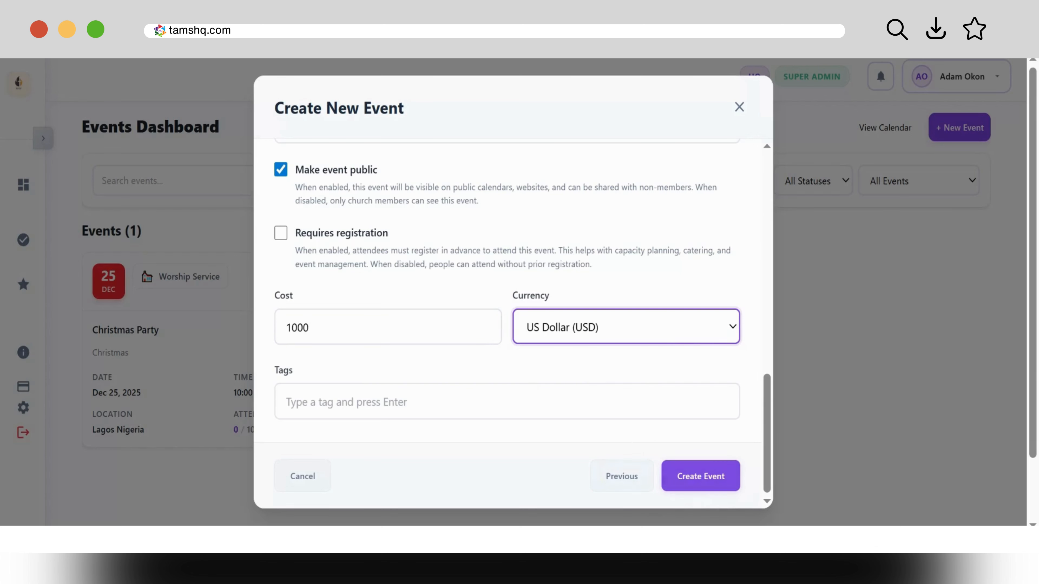
# Step: Add the tag 'Sunday Service' and create the event
pyautogui.press('Tab')
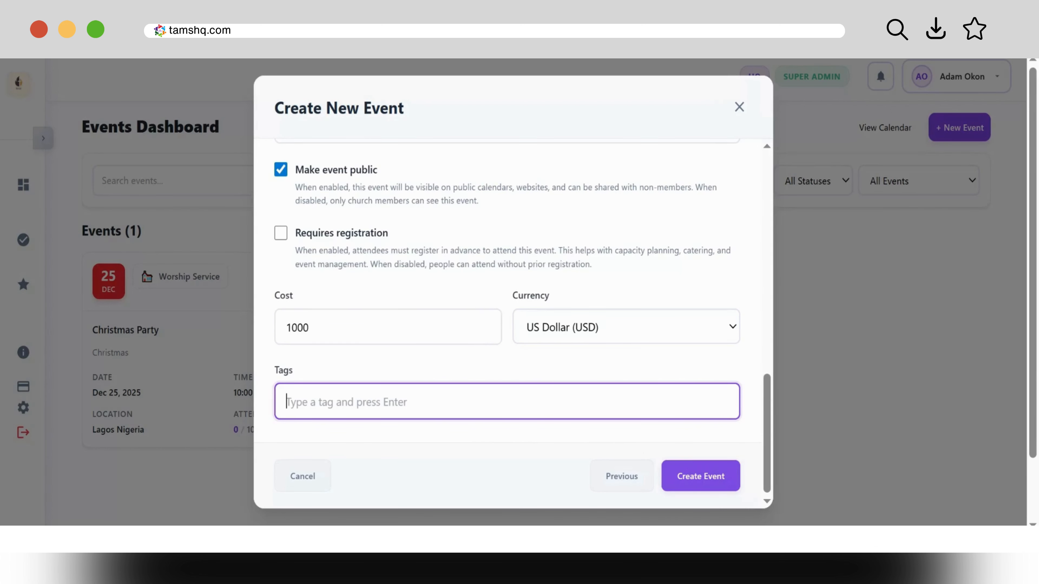
pyautogui.write('Sunda')
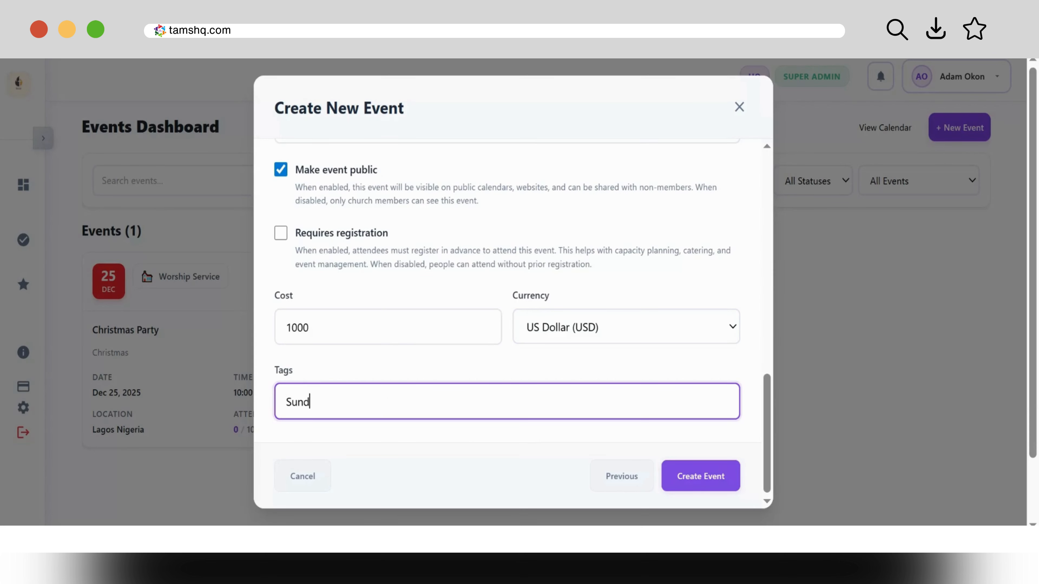
pyautogui.write('y Service')
pyautogui.click(701, 475)
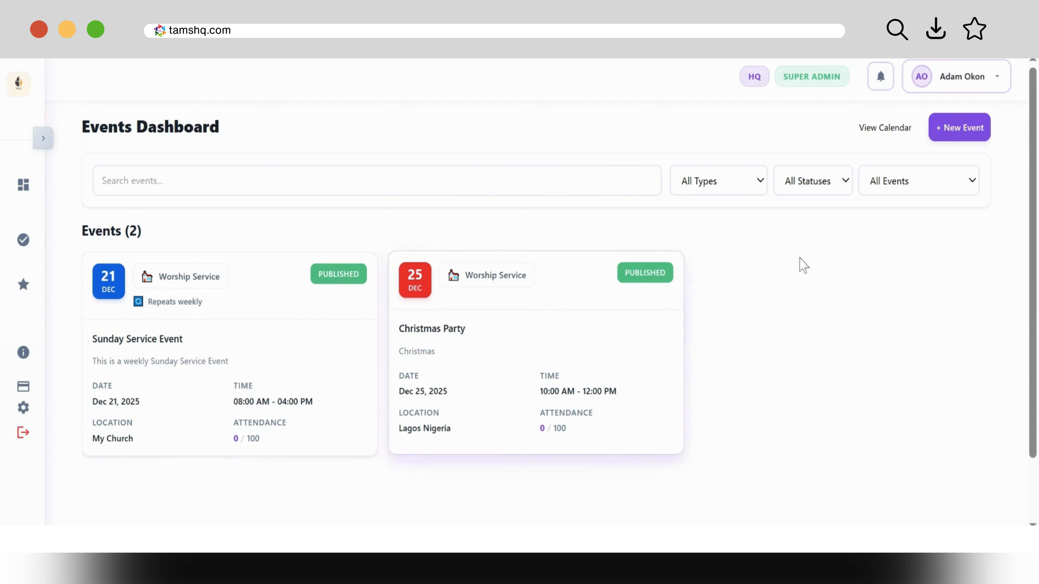
# Step: Open the calendar view and scroll through December 2025 to see Sunday services and the Christmas Party
pyautogui.click(895, 139)
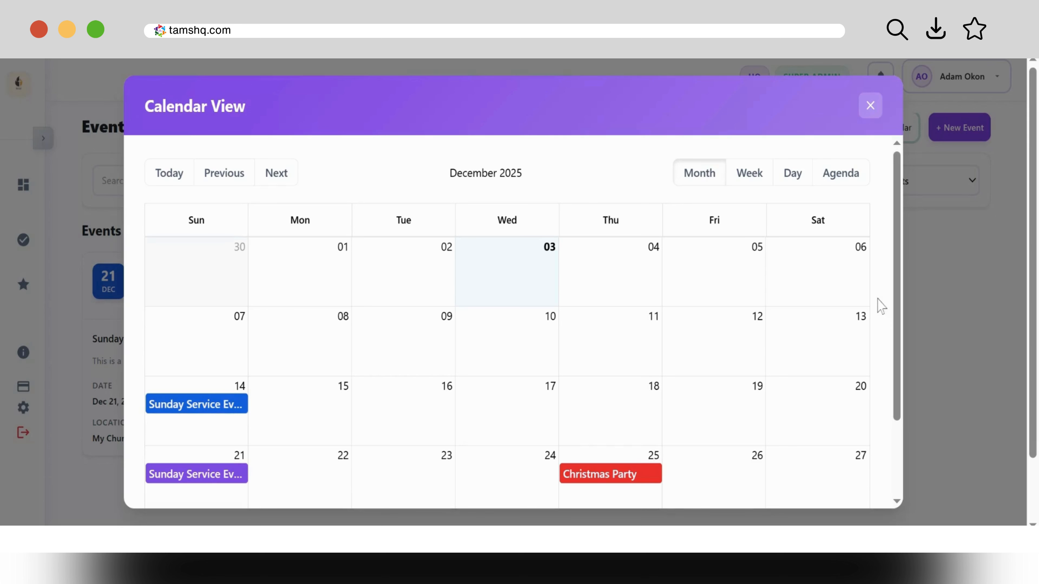
pyautogui.moveTo(895, 302); pyautogui.dragTo(912, 416)
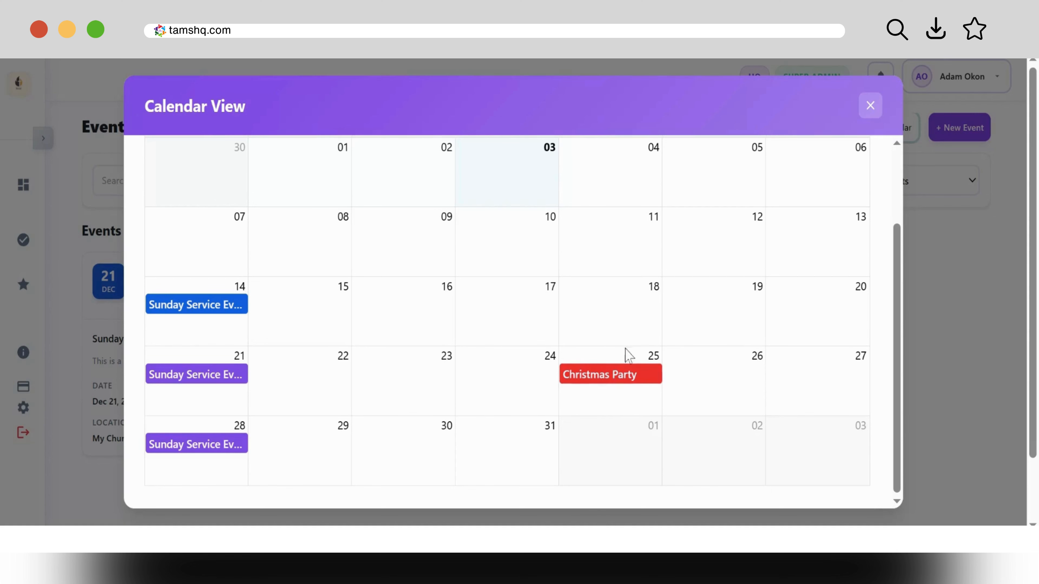
pyautogui.moveTo(895, 351); pyautogui.dragTo(896, 373)
# Step: Close the calendar and start a new event, prefilled with the Sunday Service details
pyautogui.click(870, 107)
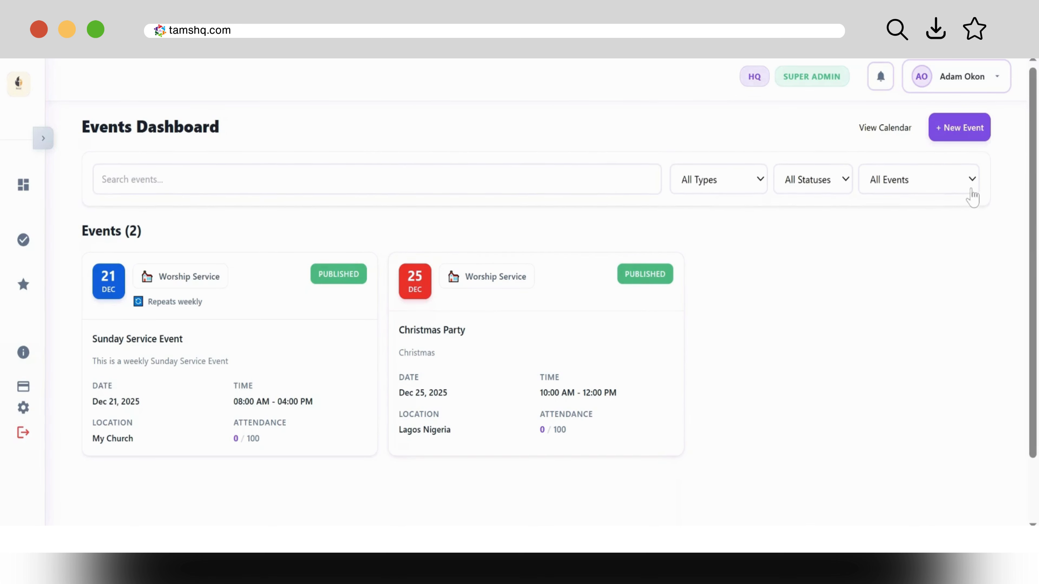
pyautogui.click(955, 146)
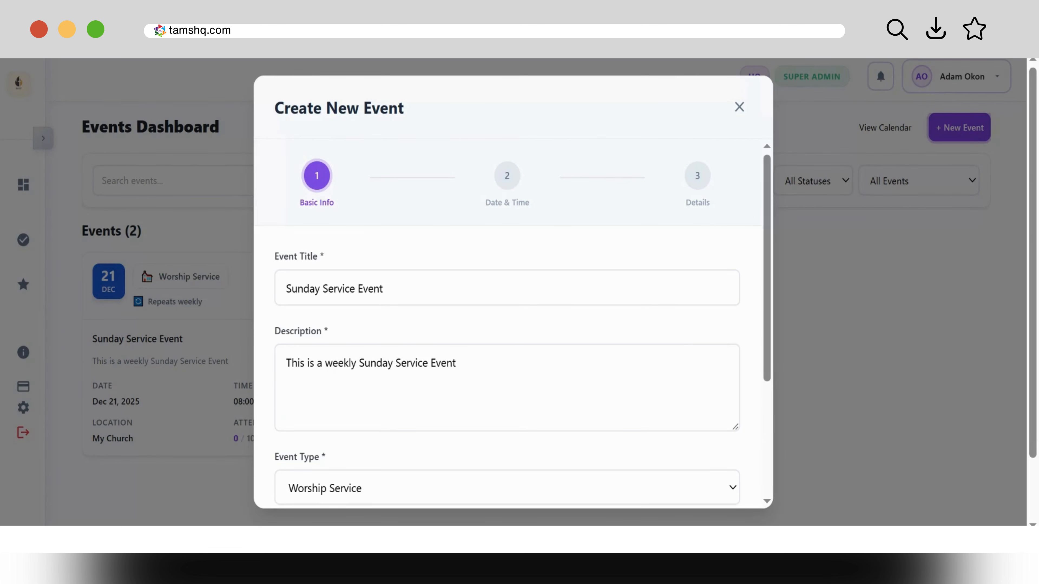
# Step: Retitle the event 'New Year Service' with description 'The New Year 2026 Service'
pyautogui.click(384, 288)
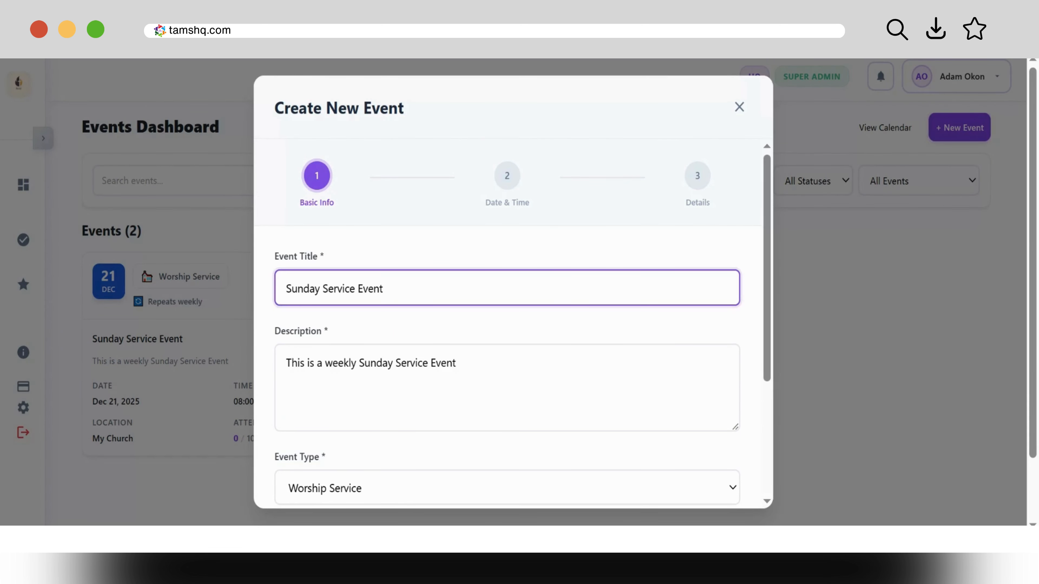
pyautogui.hotkey('ctrl', 'a')
pyautogui.write('Ne')
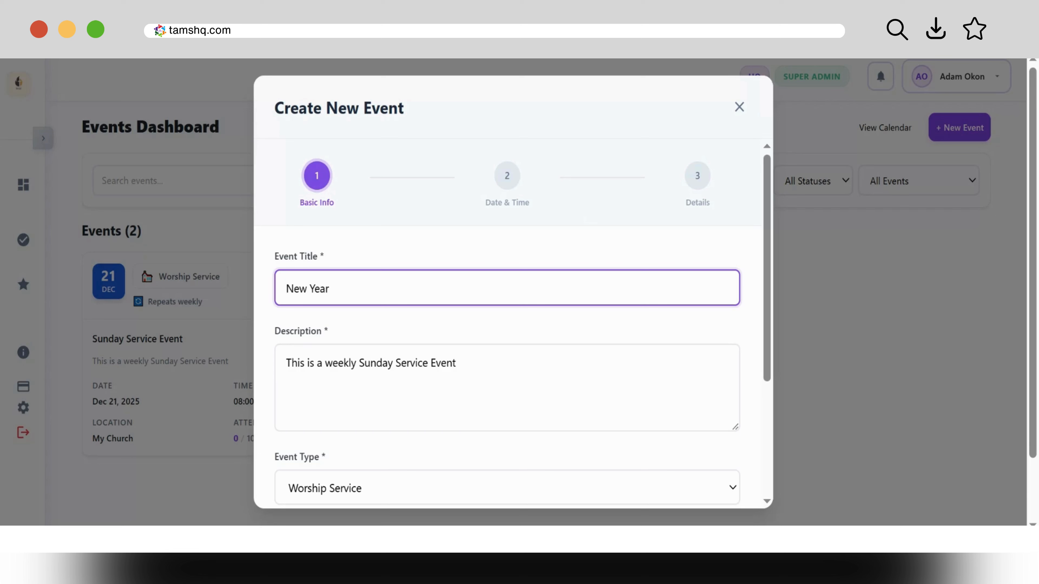
pyautogui.write('w Year Service')
pyautogui.click(503, 362)
pyautogui.hotkey('ctrl', 'a')
pyautogui.write('T')
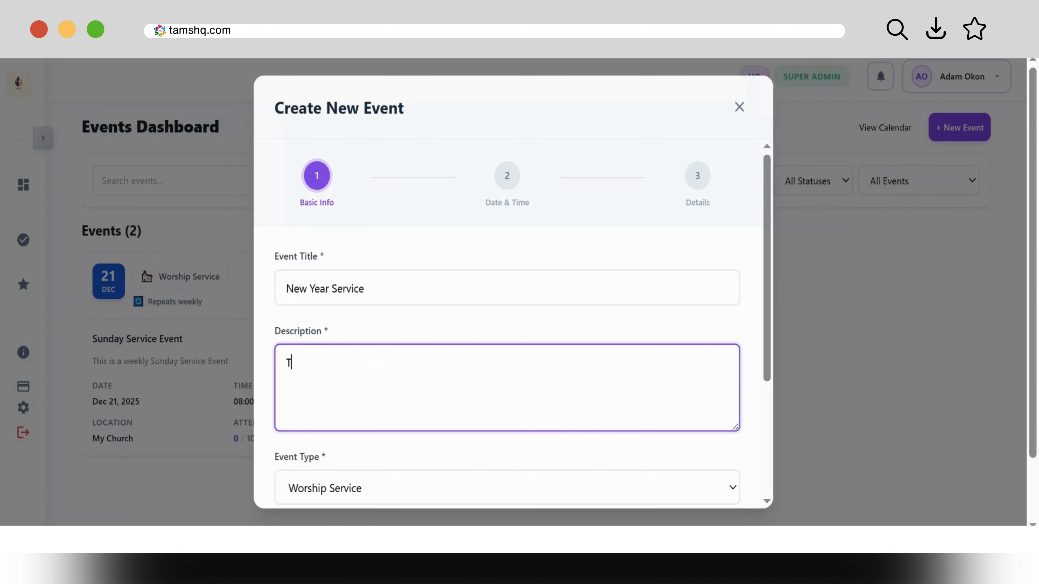
pyautogui.write('he Ne')
pyautogui.write('w year')
pyautogui.write('ar')
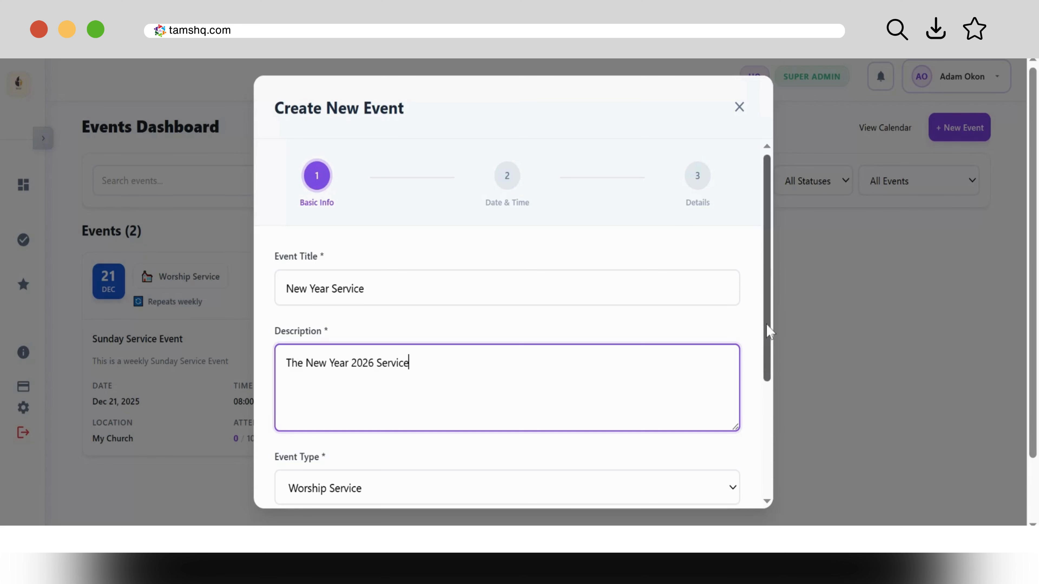
# Step: Set the event colour theme to pink #df11b9
pyautogui.scroll(-5, 779, 317)
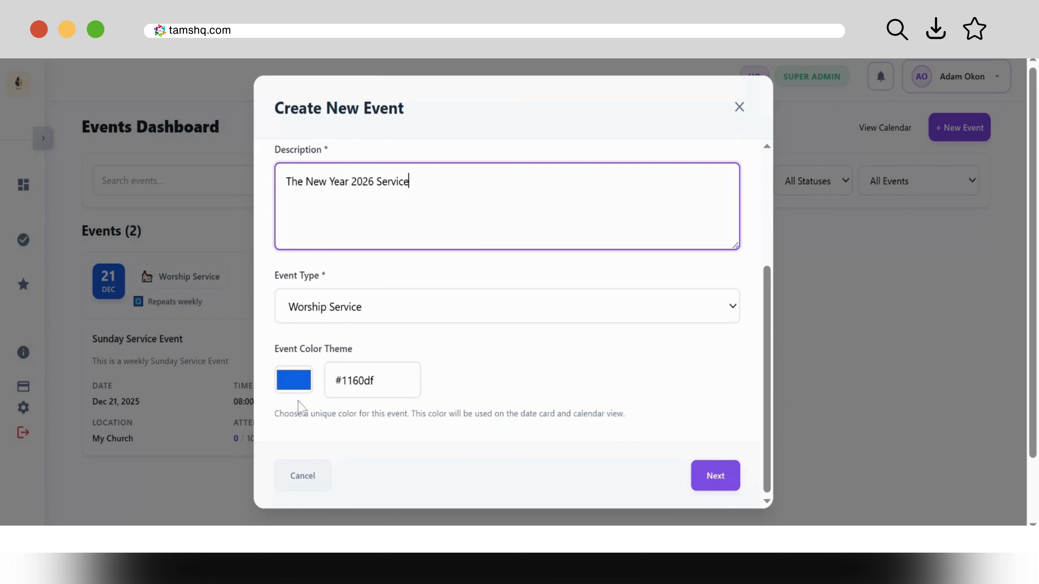
pyautogui.click(302, 384)
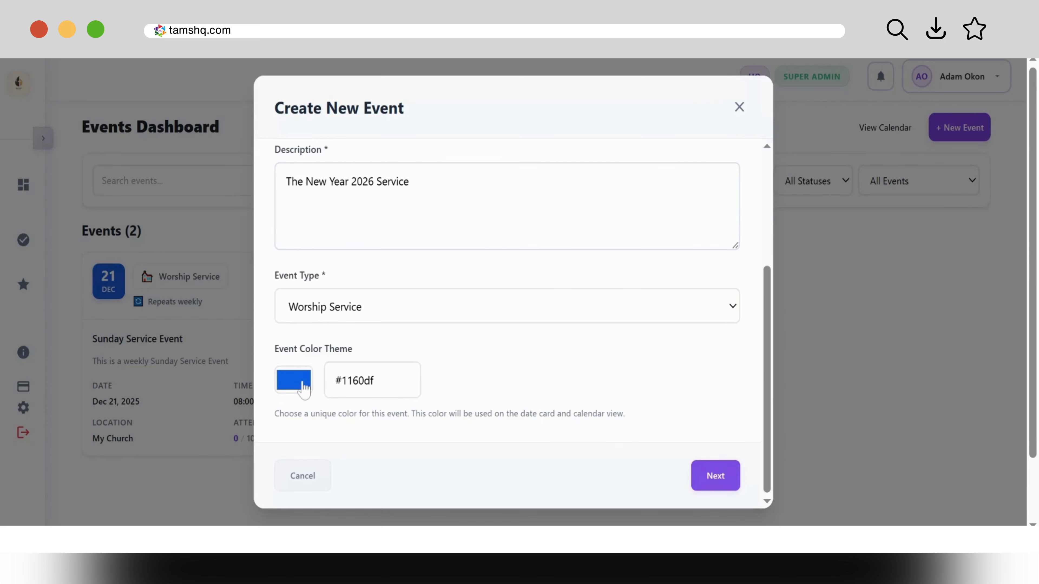
pyautogui.click(424, 309)
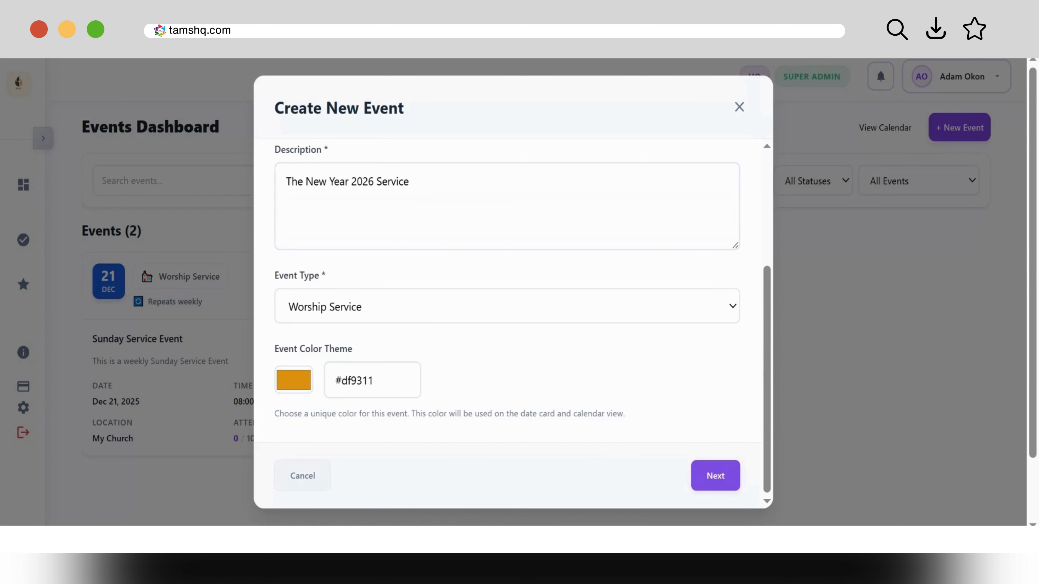
pyautogui.moveTo(342, 307); pyautogui.dragTo(406, 307)
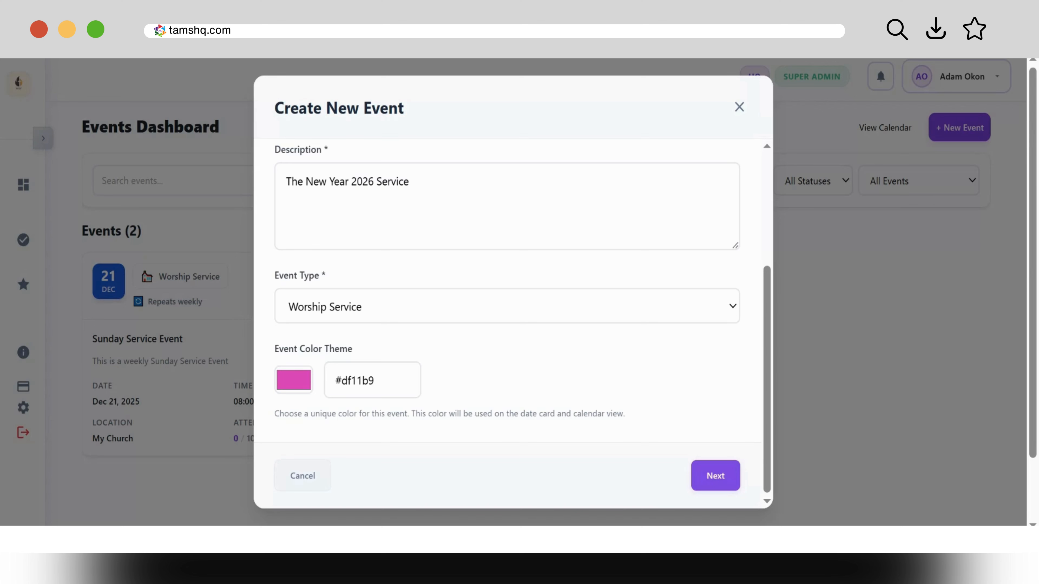
# Step: On the Date & Time step, try a Yearly pattern, then make the event non-recurring
pyautogui.click(718, 476)
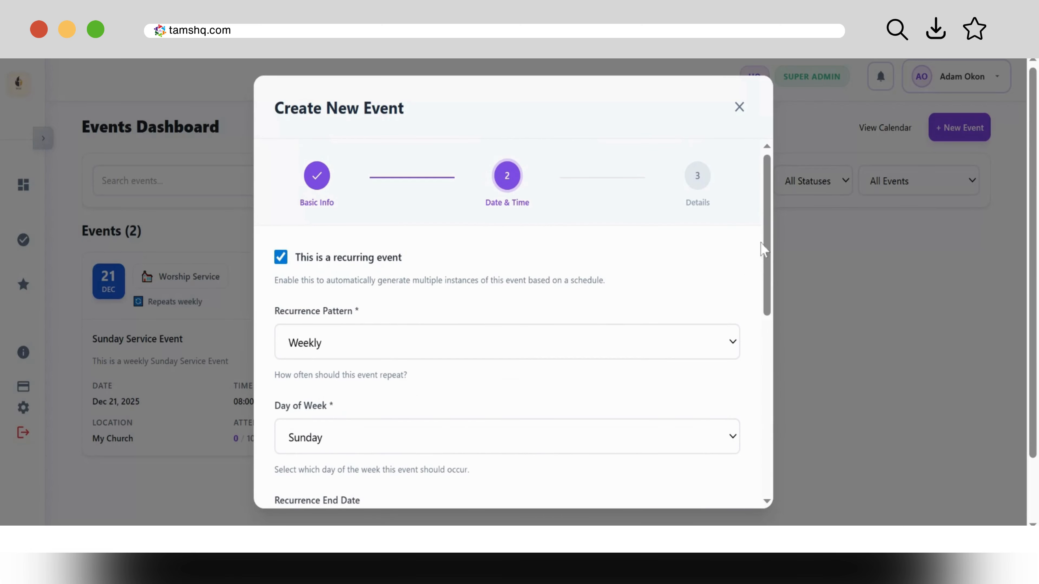
pyautogui.click(527, 337)
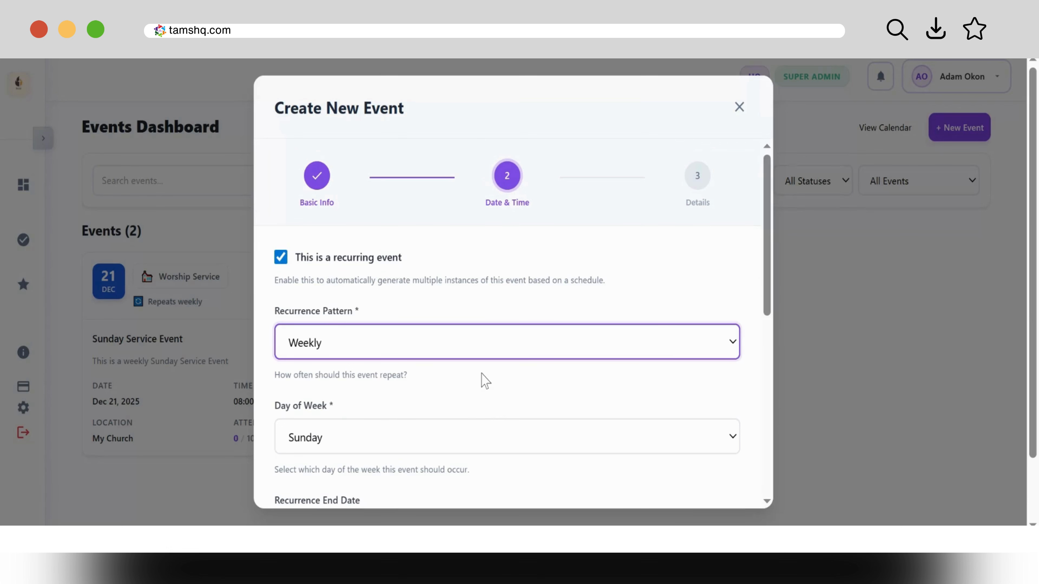
pyautogui.click(369, 489)
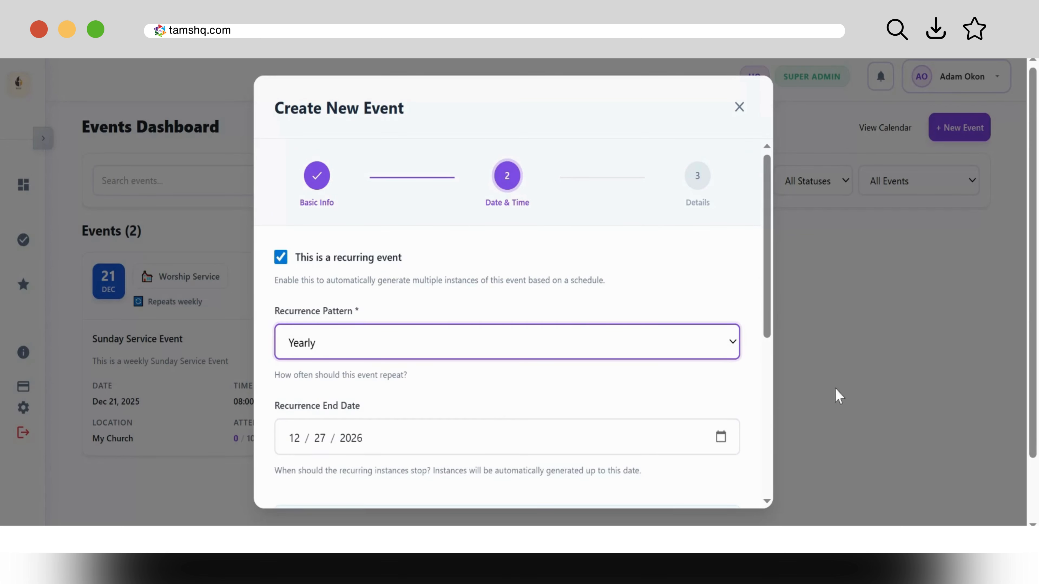
pyautogui.scroll(-5, 770, 272)
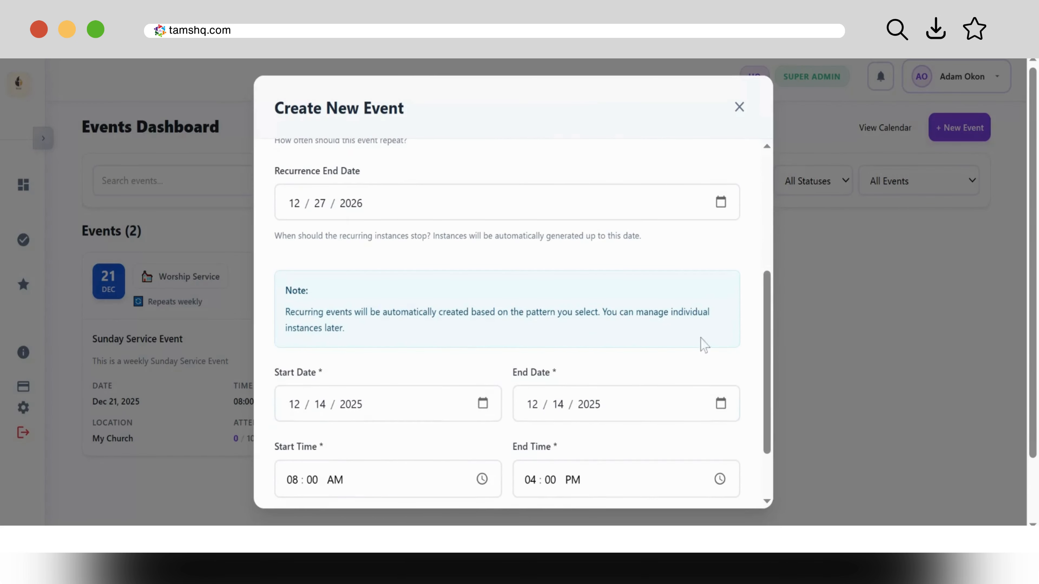
pyautogui.moveTo(767, 362); pyautogui.dragTo(767, 245)
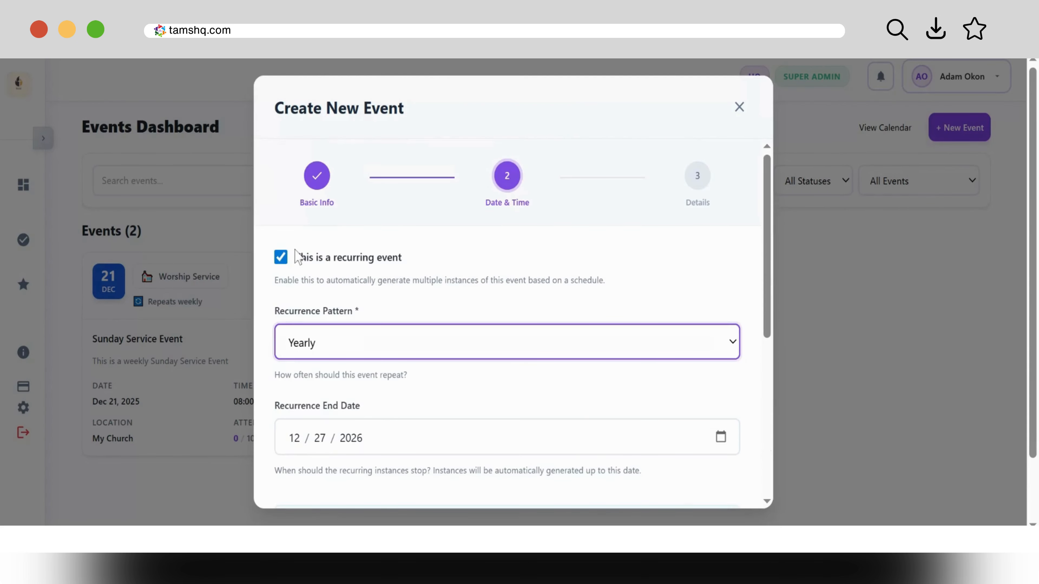
pyautogui.click(281, 258)
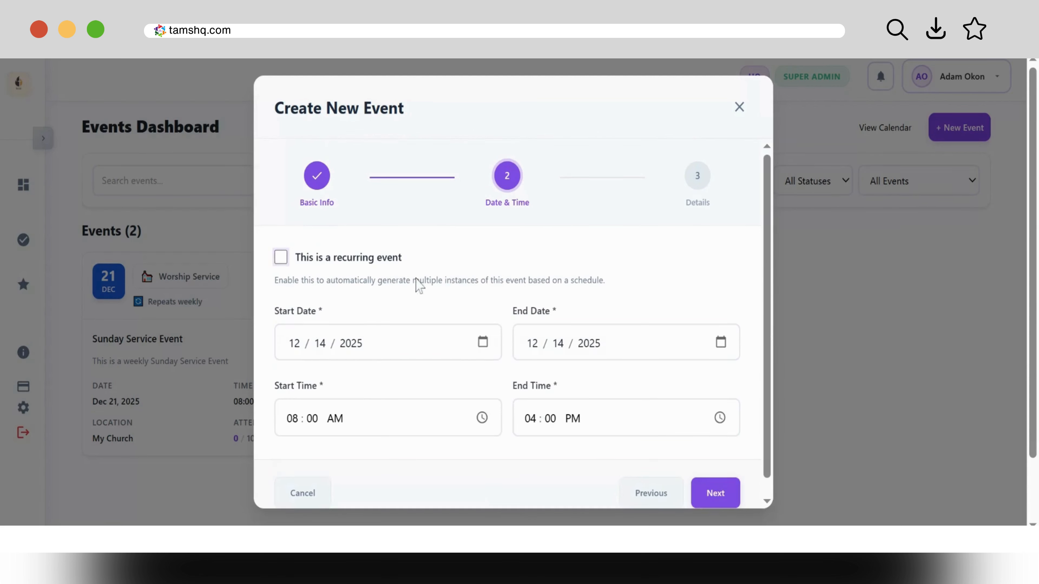
pyautogui.moveTo(768, 313); pyautogui.dragTo(769, 347)
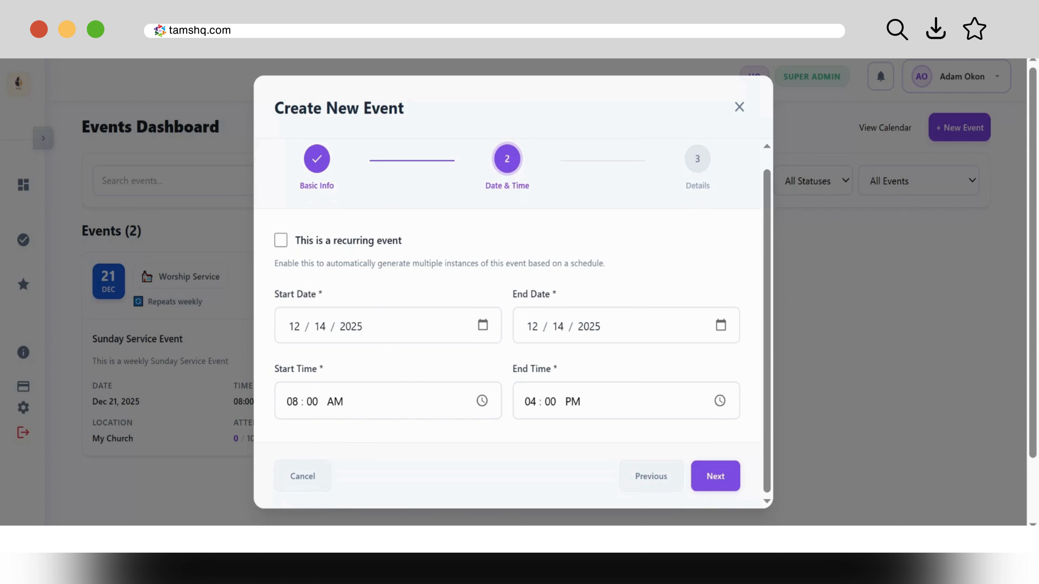
# Step: Schedule the event from 12/31/2025 10:00 PM to 01/01/2026 02:00 AM
pyautogui.click(276, 159)
pyautogui.click(292, 402)
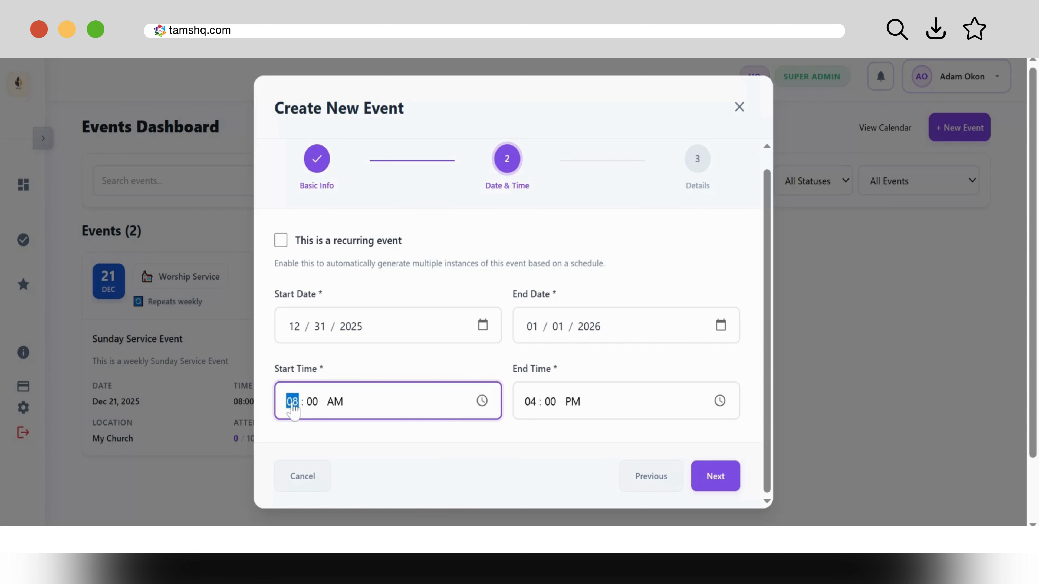
pyautogui.write('10')
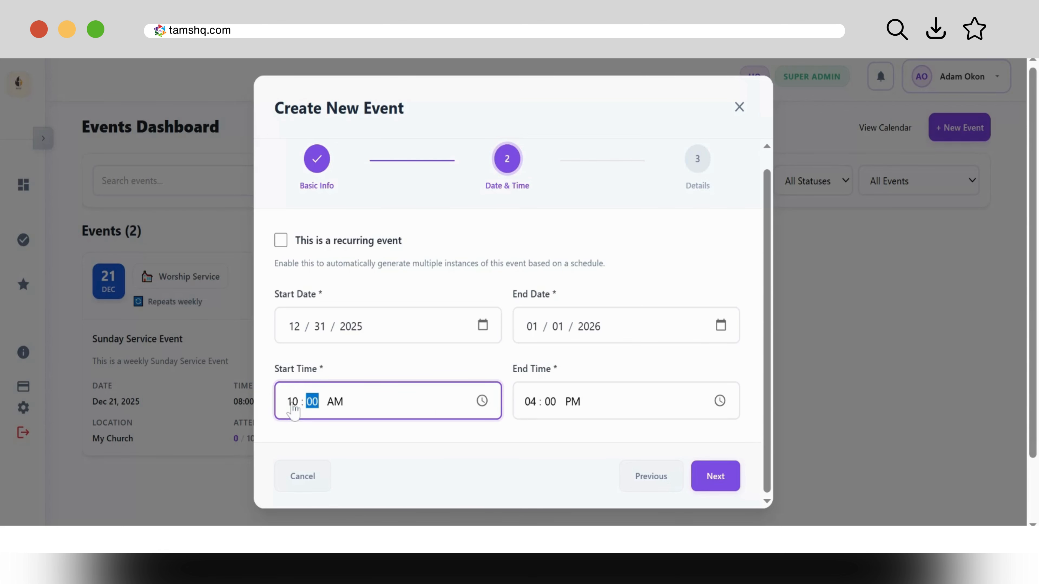
pyautogui.click(337, 402)
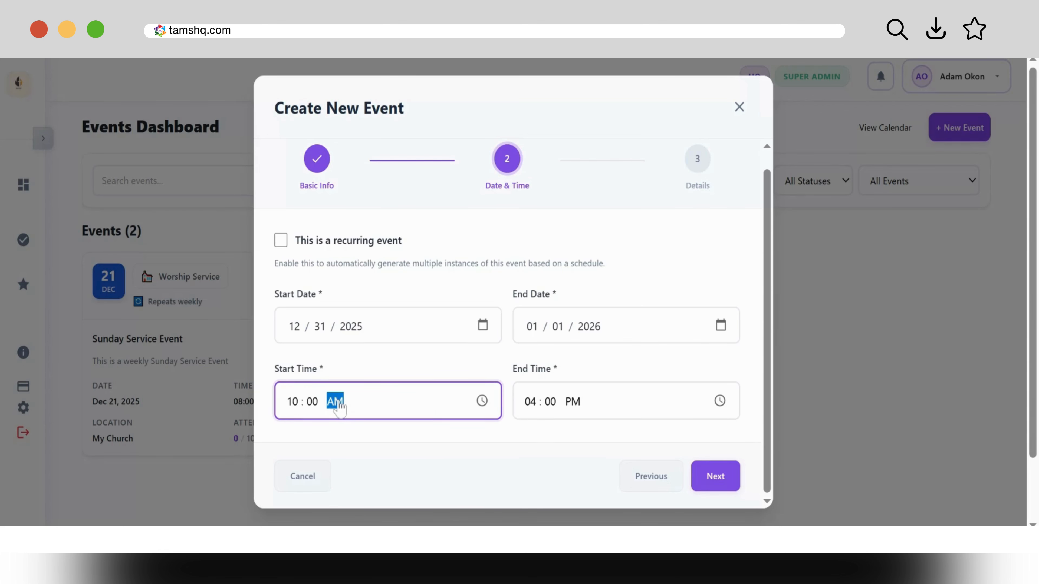
pyautogui.click(531, 406)
pyautogui.write('2')
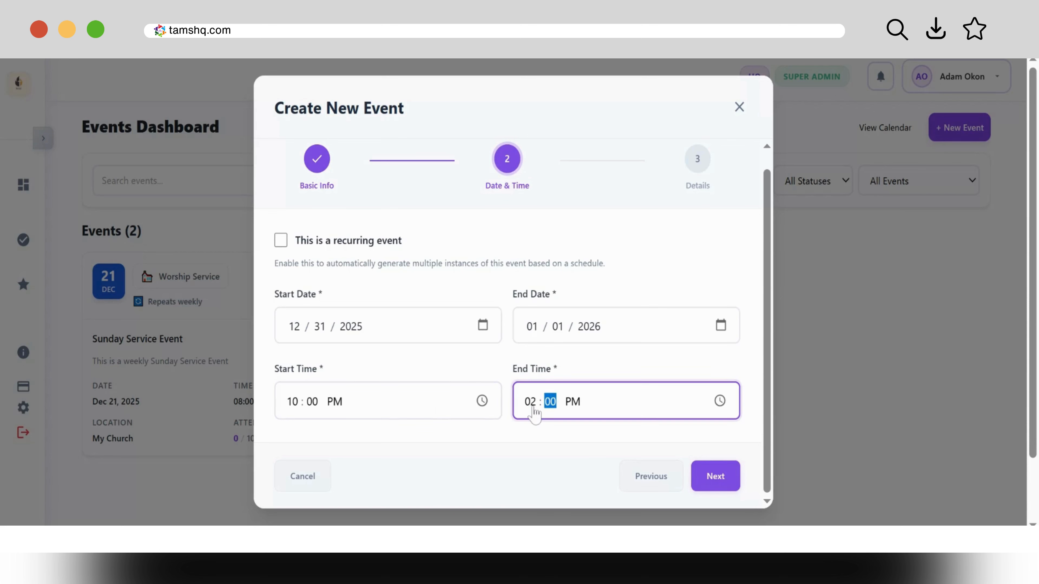
pyautogui.click(573, 407)
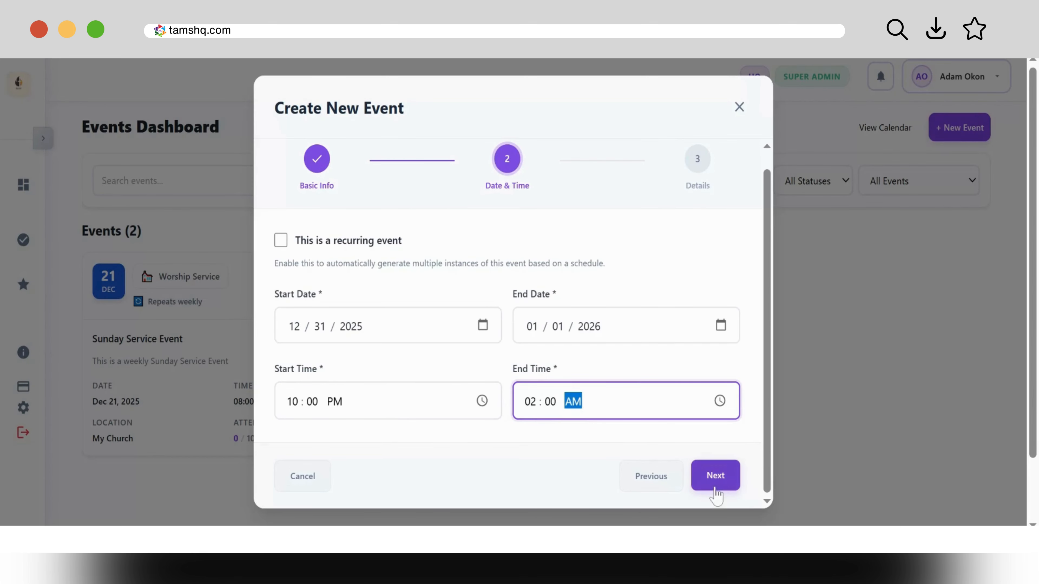
# Step: Set the cost to 0 on the Details step and create the New Year Service event
pyautogui.click(715, 476)
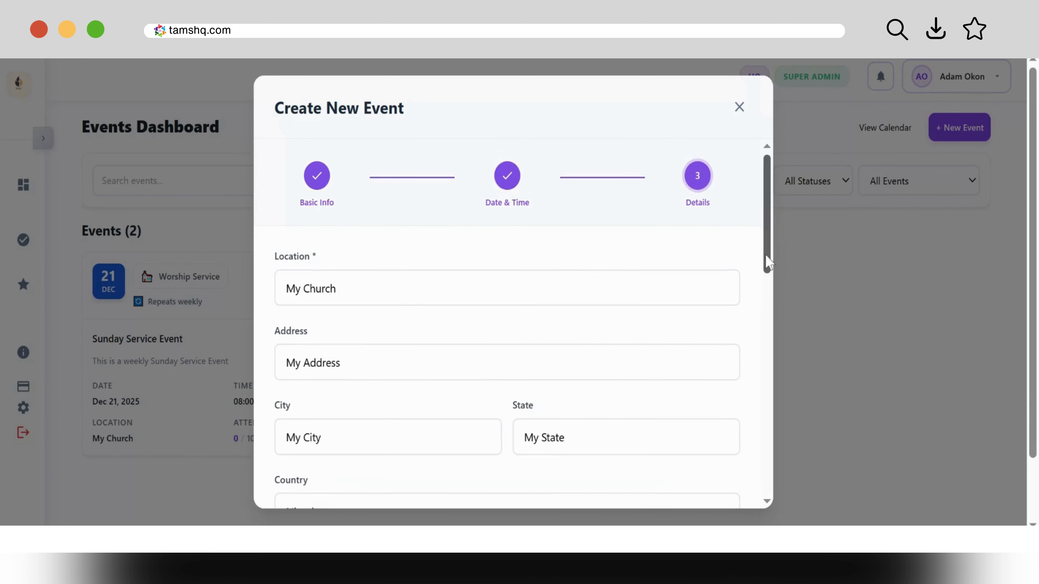
pyautogui.moveTo(769, 264); pyautogui.dragTo(782, 476)
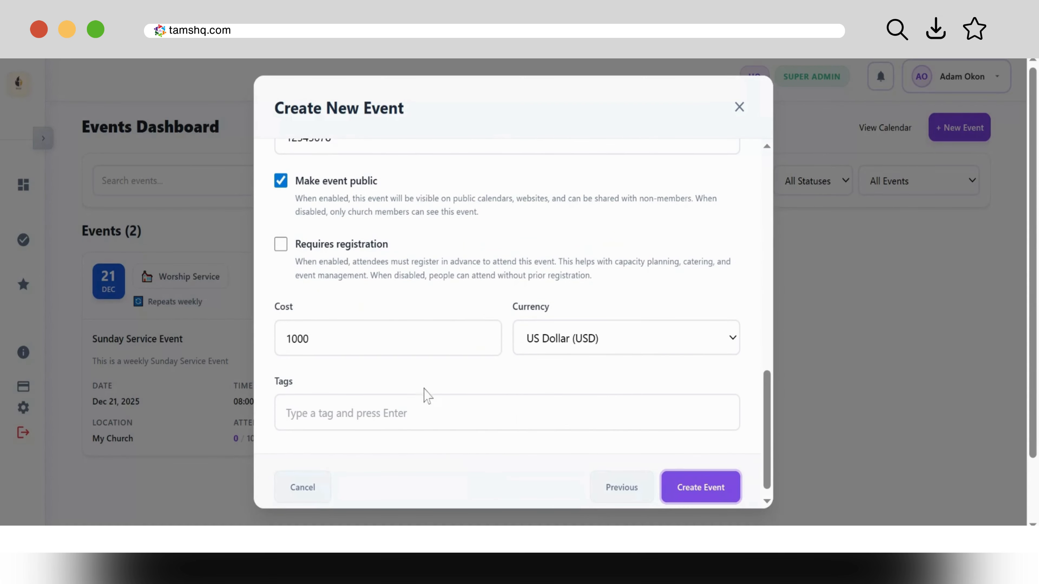
pyautogui.click(425, 338)
pyautogui.hotkey('ctrl', 'a')
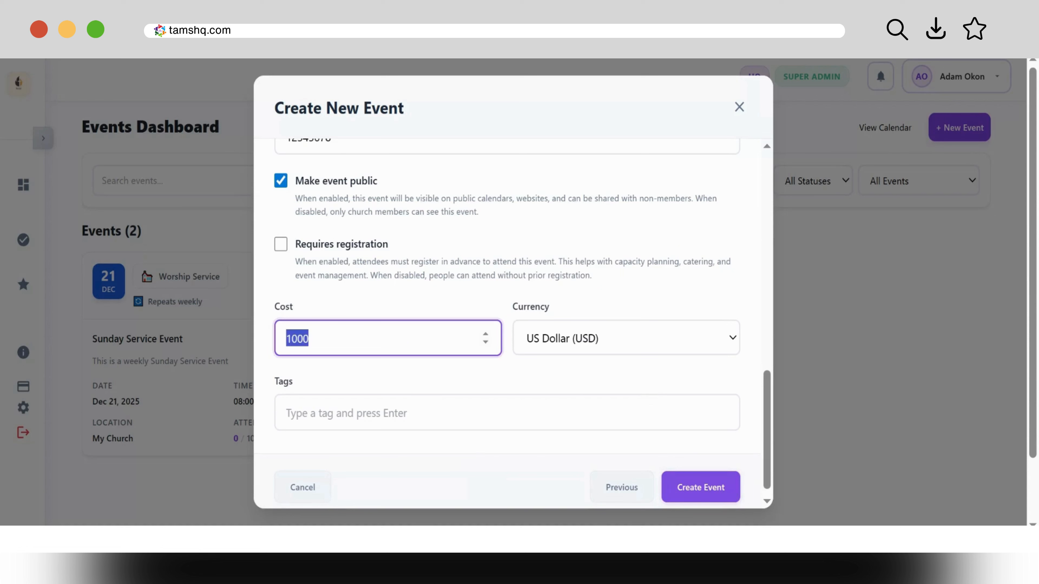
pyautogui.write('0')
pyautogui.moveTo(767, 466); pyautogui.dragTo(777, 211)
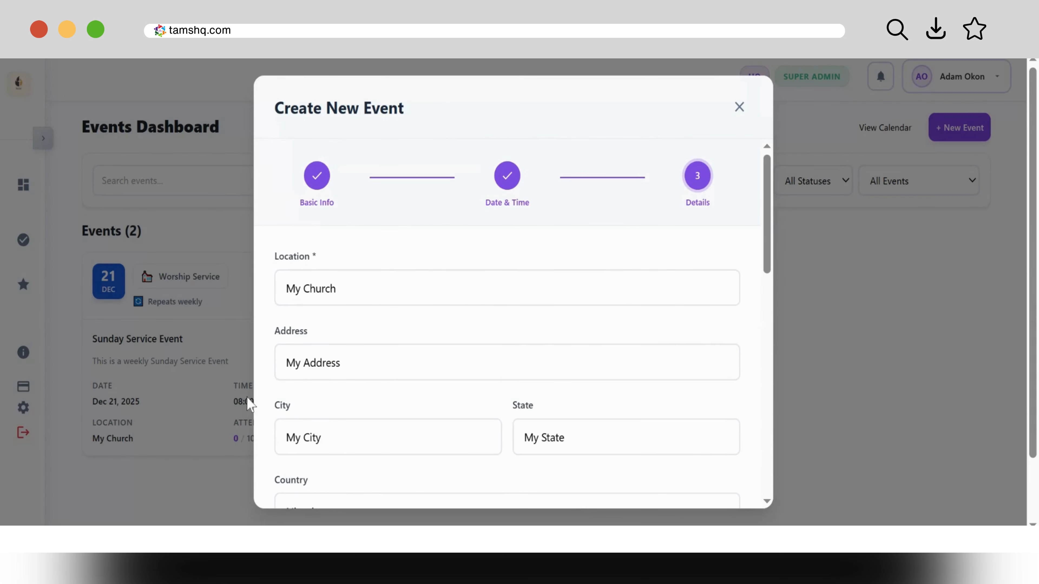
pyautogui.moveTo(765, 233); pyautogui.dragTo(779, 471)
pyautogui.click(705, 476)
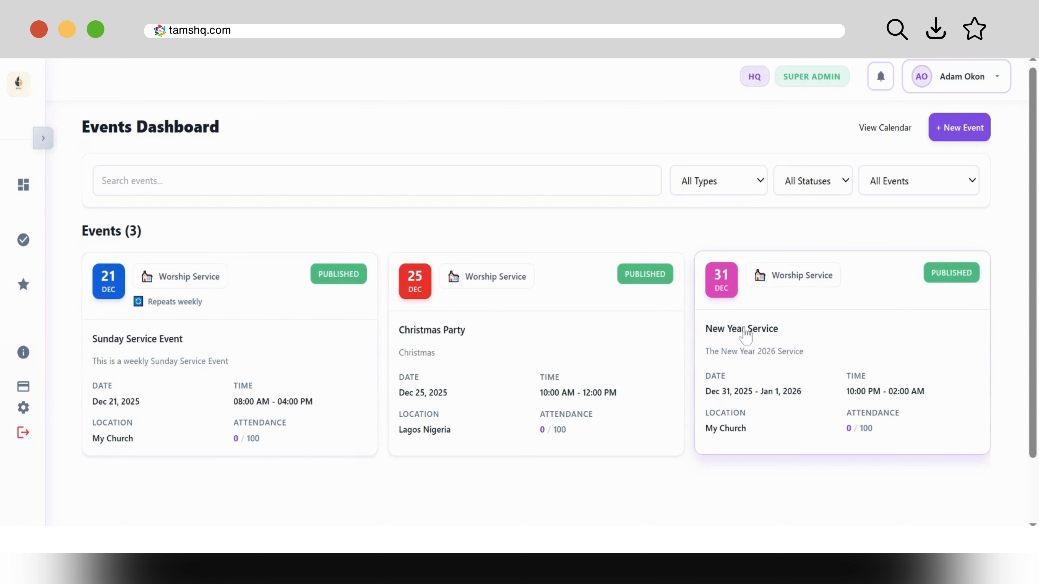
pyautogui.click(894, 130)
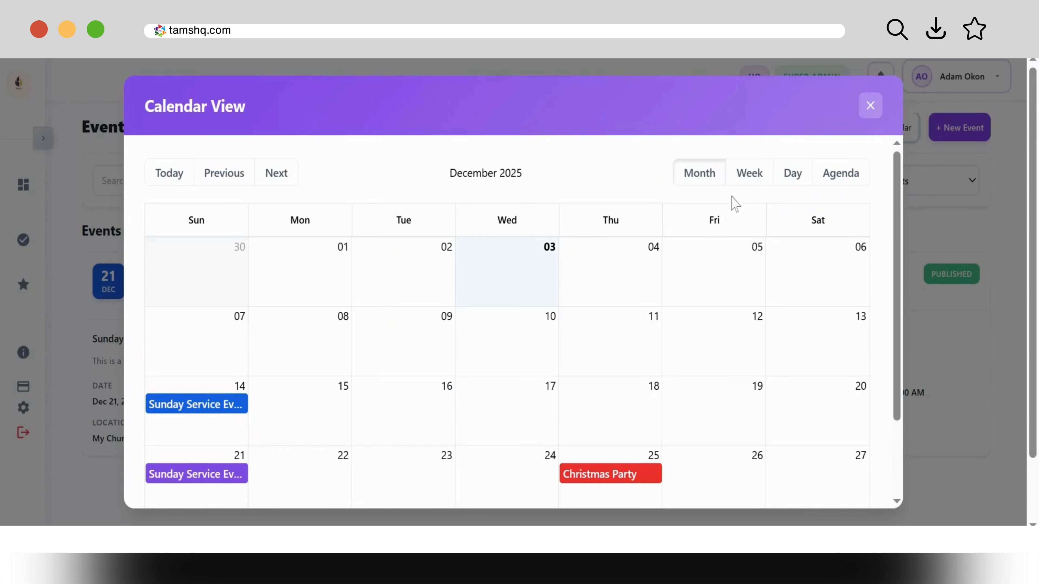
pyautogui.click(281, 174)
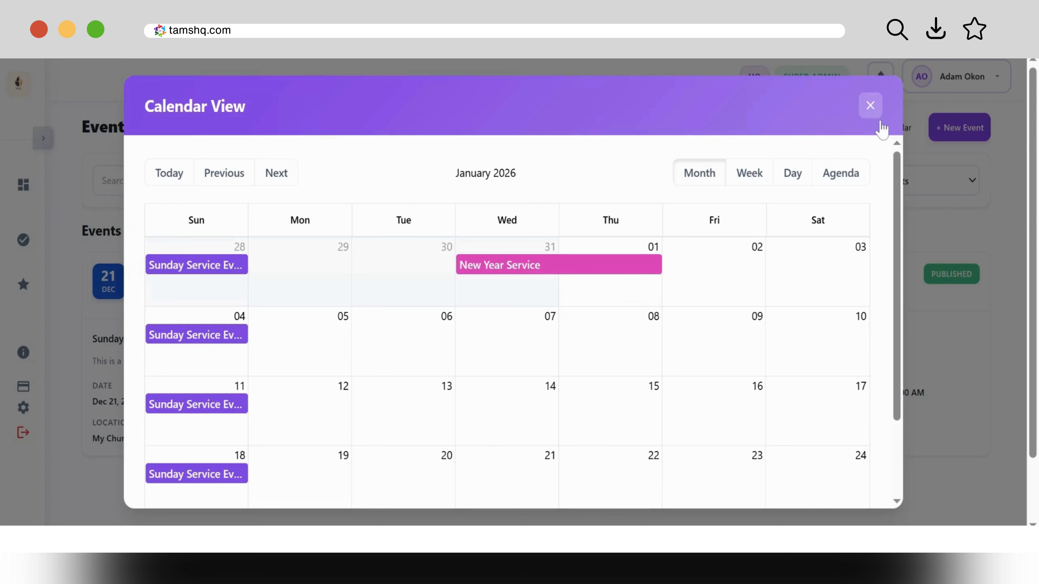
pyautogui.click(870, 107)
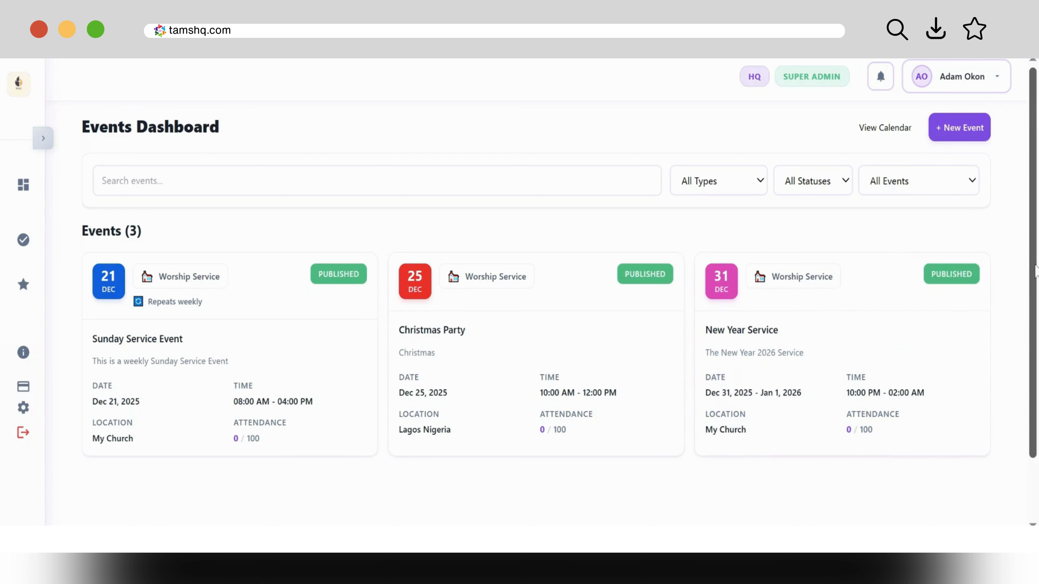
pyautogui.scroll(-3, 541, 246)
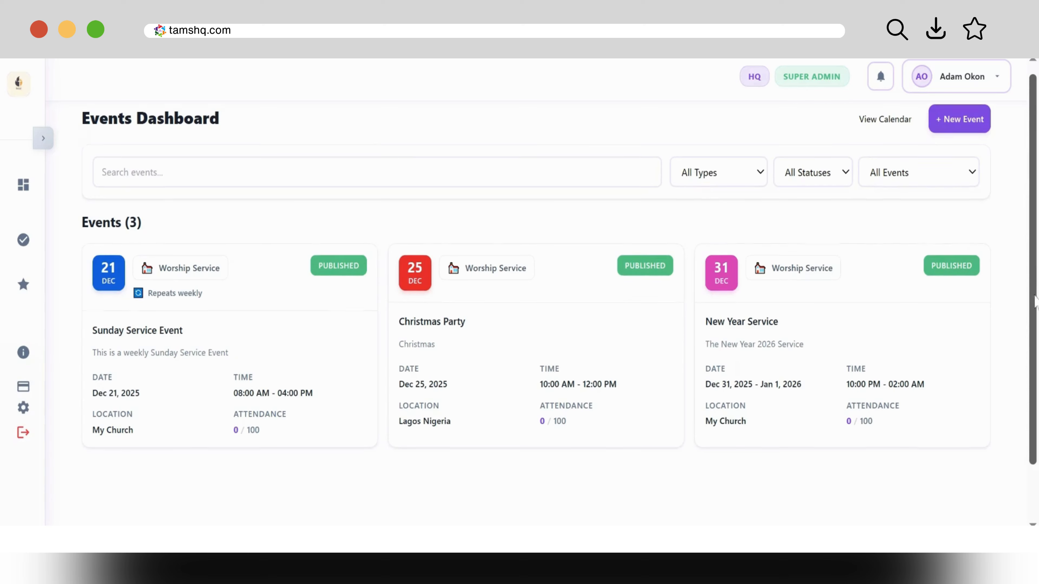